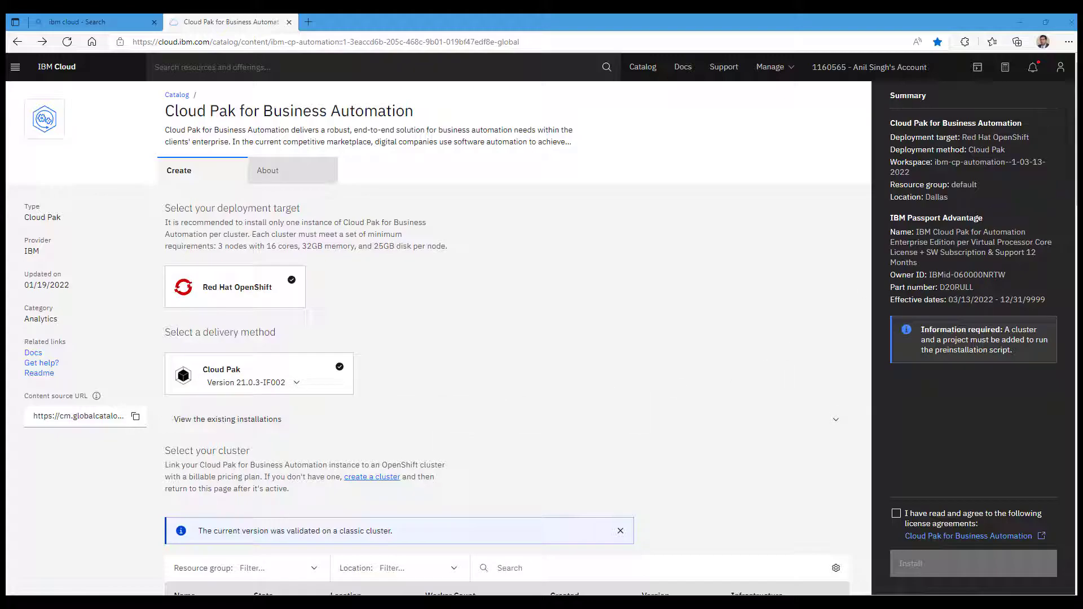
Start creating a new cluster from the cluster selection section of the Cloud Pak for Business Automation page
{"action": "scroll", "coordinate": [439, 338], "scroll_direction": "down", "scroll_amount": 2}
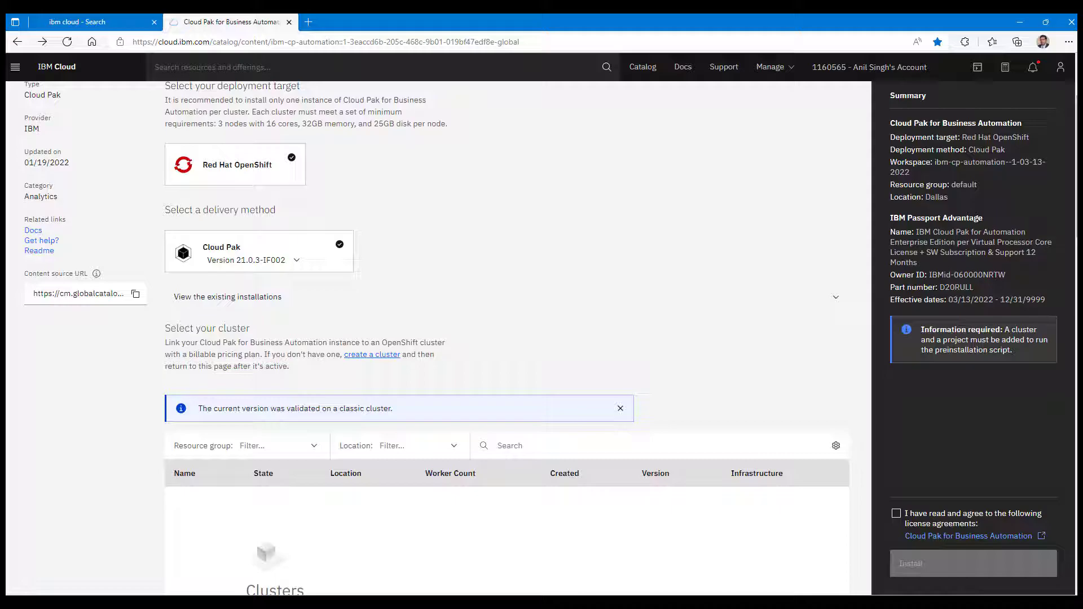
{"action": "scroll", "coordinate": [685, 355], "scroll_direction": "down", "scroll_amount": 3}
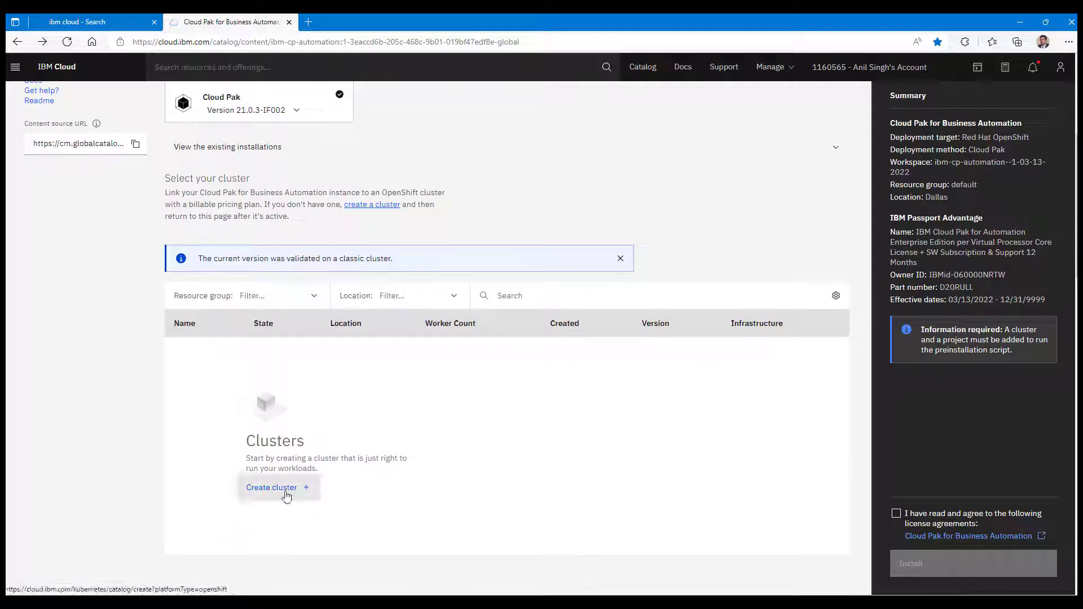
{"action": "left_click", "coordinate": [287, 495]}
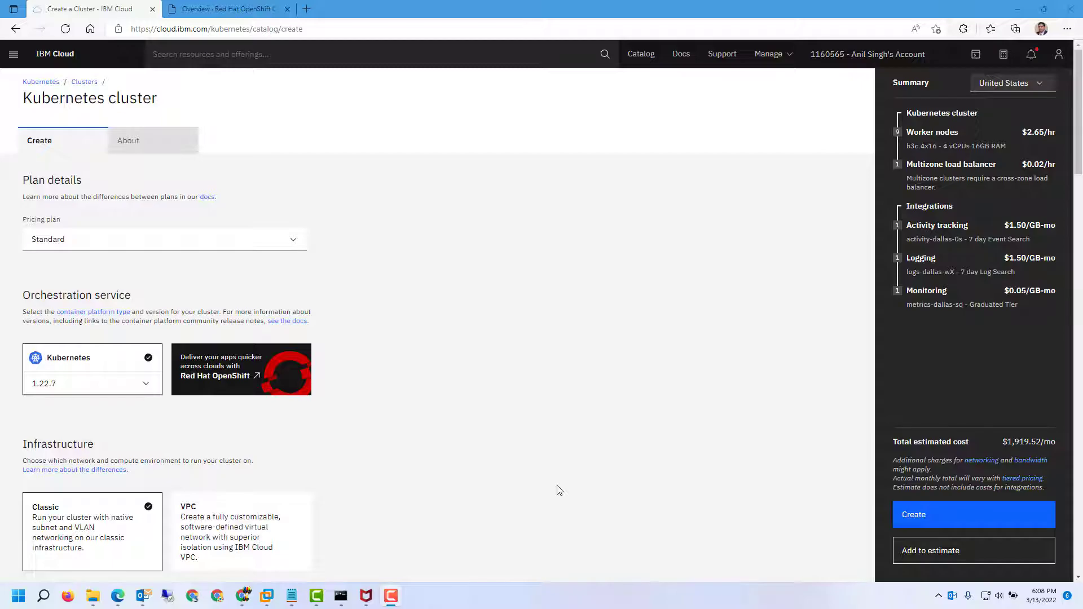
Set the cluster's location availability to Single zone and choose Dallas 10 as the worker zone
{"action": "left_click", "coordinate": [490, 362]}
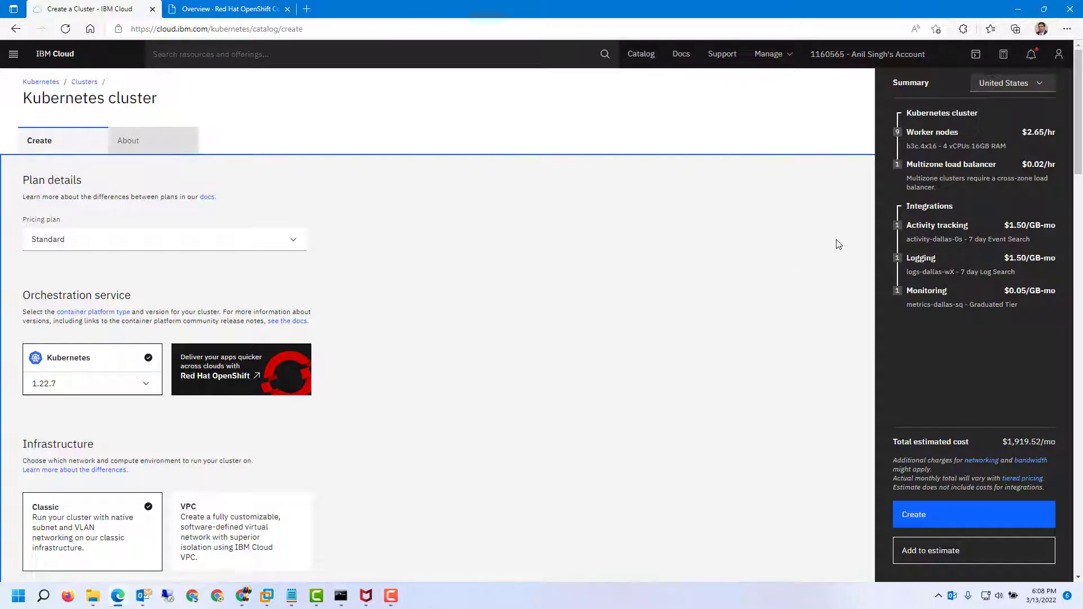
{"action": "left_click_drag", "start_coordinate": [1079, 152], "coordinate": [1080, 240]}
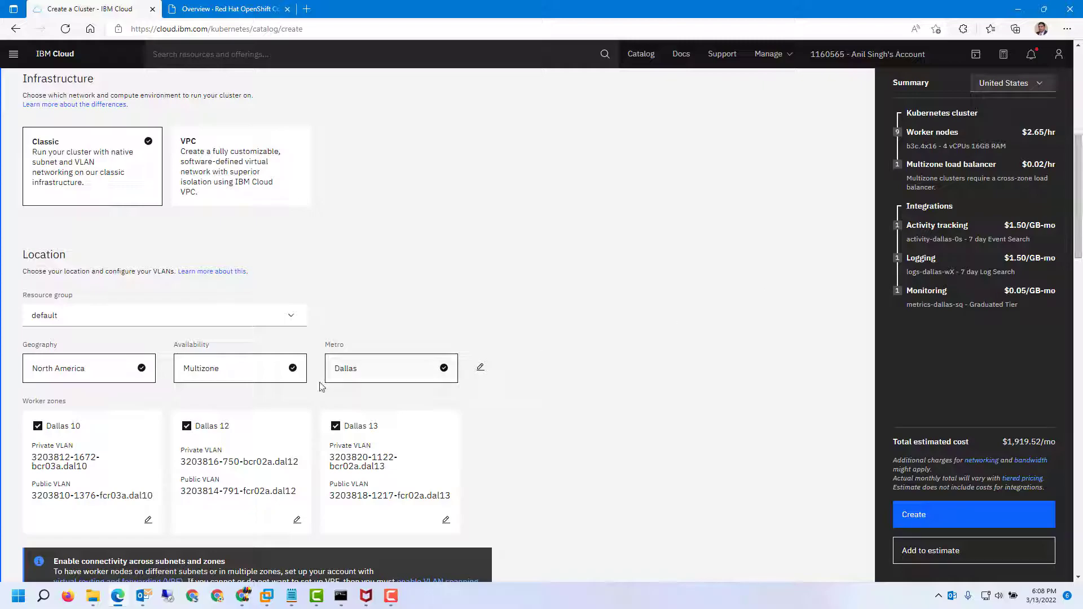
{"action": "left_click", "coordinate": [243, 370]}
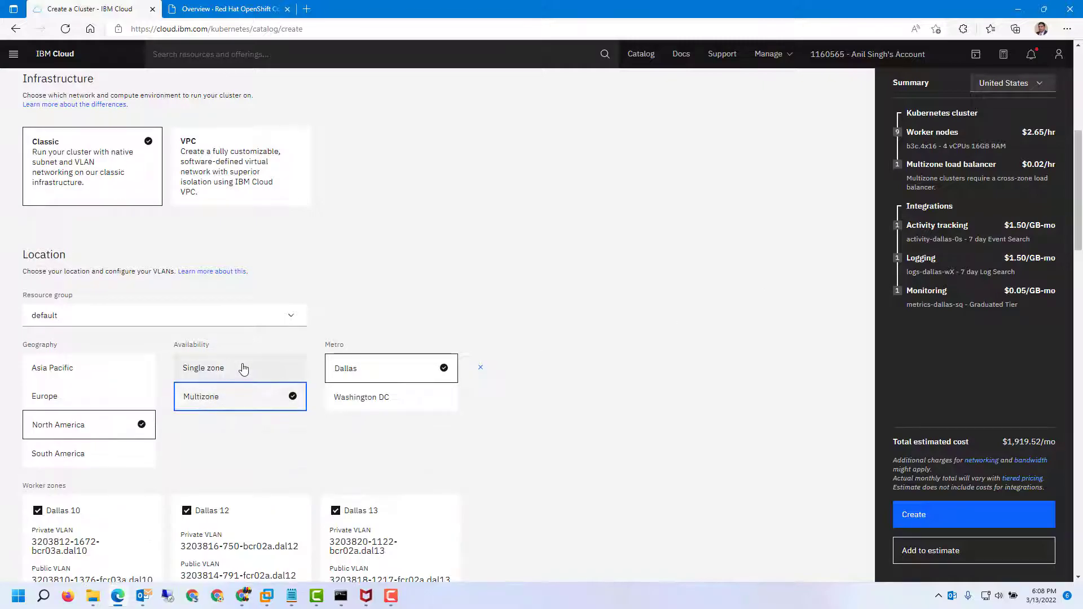
{"action": "left_click", "coordinate": [213, 370]}
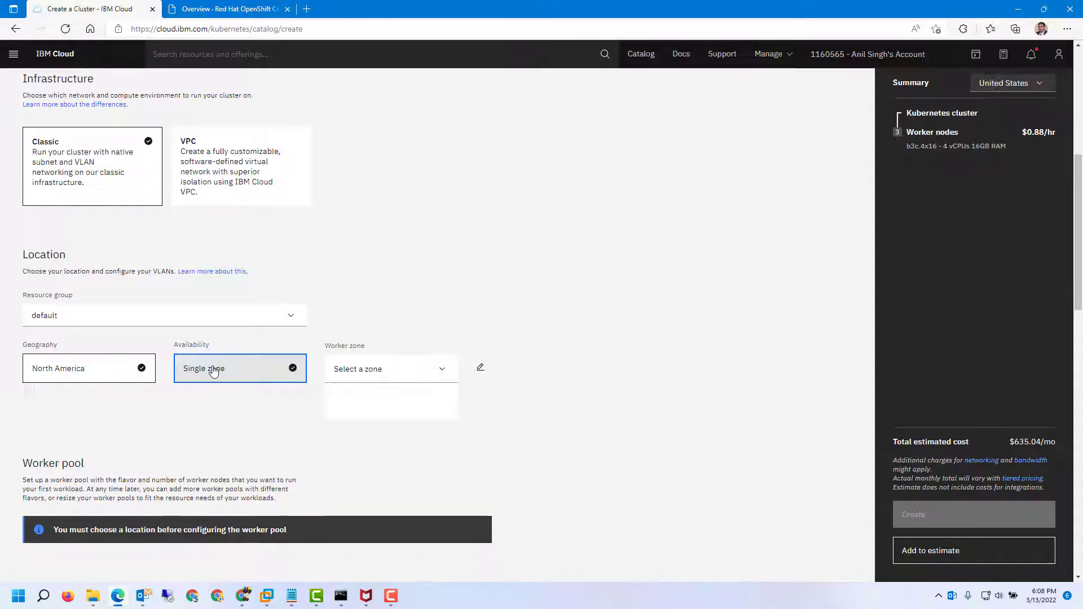
{"action": "left_click", "coordinate": [367, 378]}
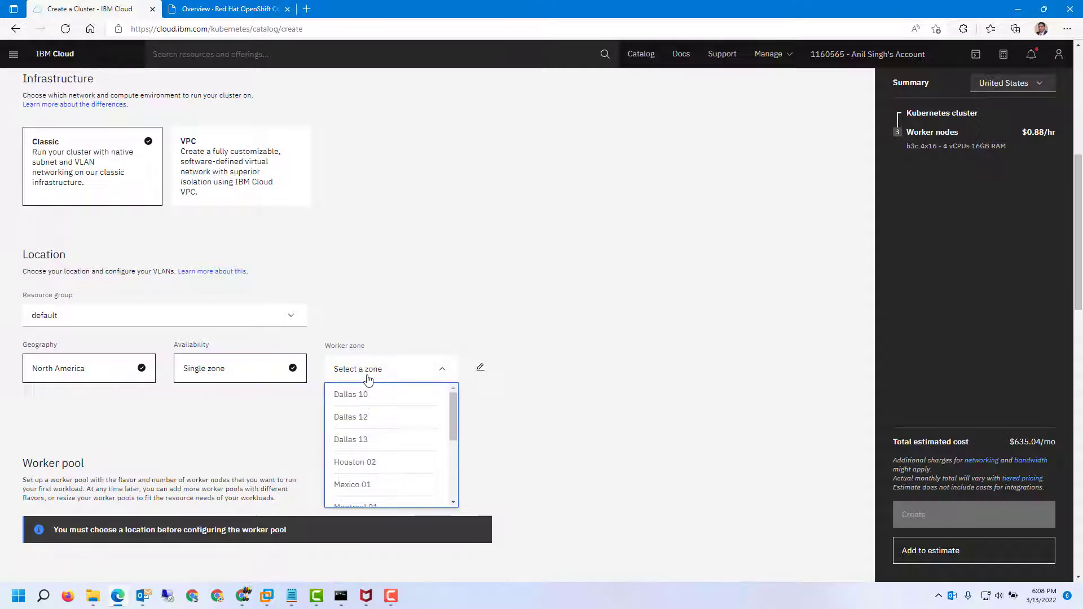
{"action": "left_click", "coordinate": [389, 400]}
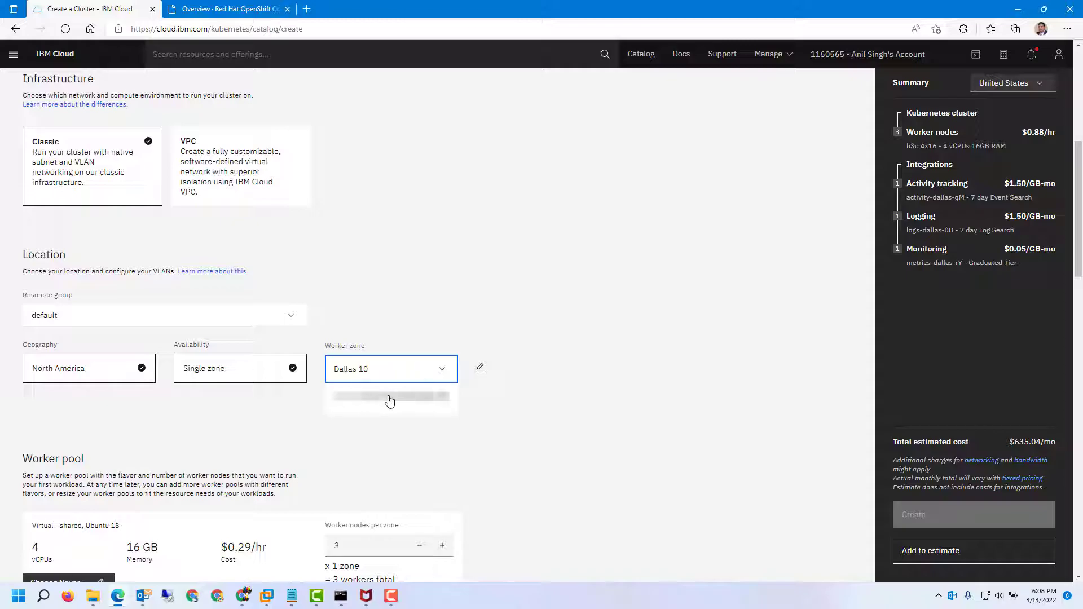
Change the worker pool flavor to c3c.16x32 with 16 vCPUs and 32 GB, filtering for Virtual - shared machines of Medium size
{"action": "left_click_drag", "start_coordinate": [1080, 225], "coordinate": [1080, 259]}
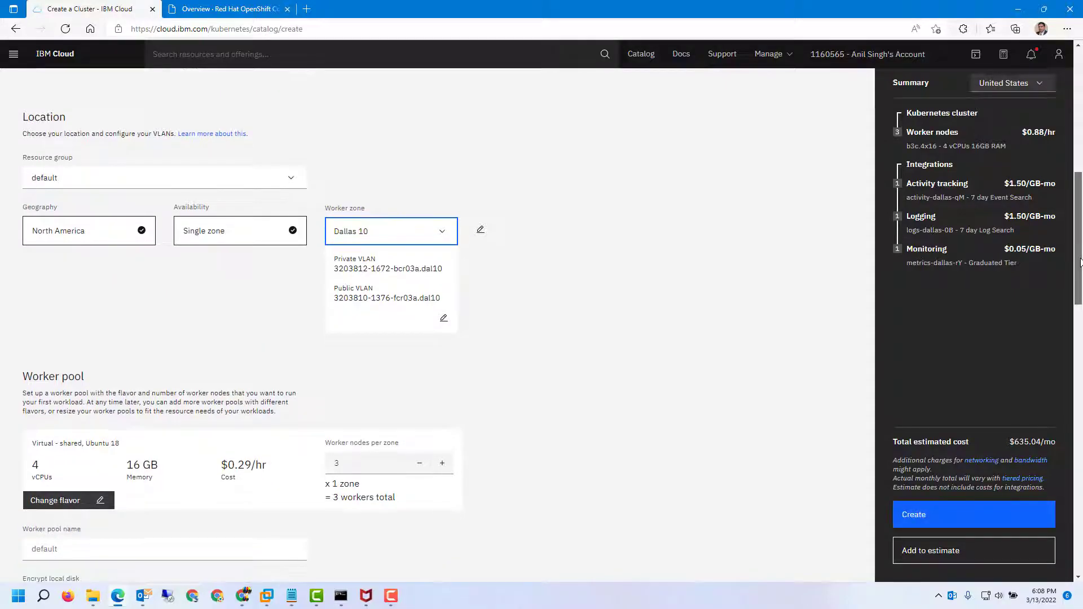
{"action": "left_click", "coordinate": [63, 502]}
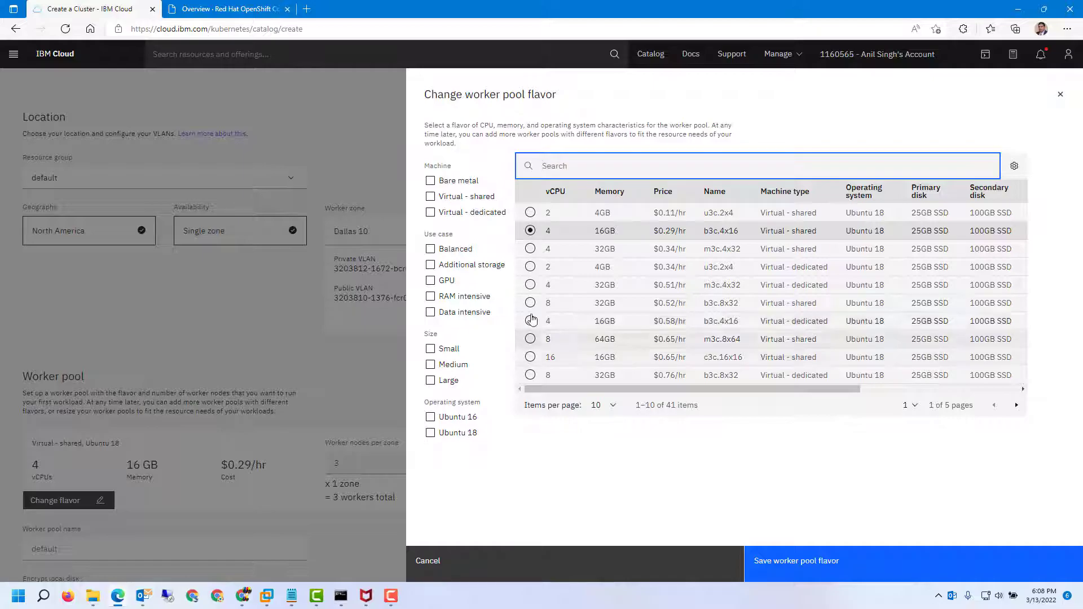
{"action": "left_click", "coordinate": [430, 199]}
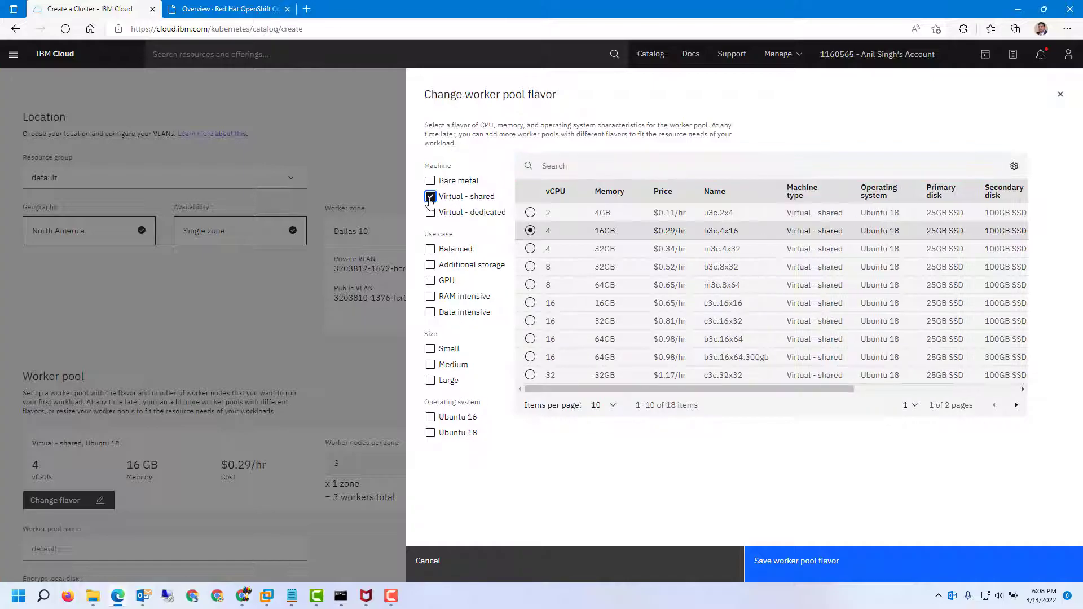
{"action": "left_click", "coordinate": [430, 368]}
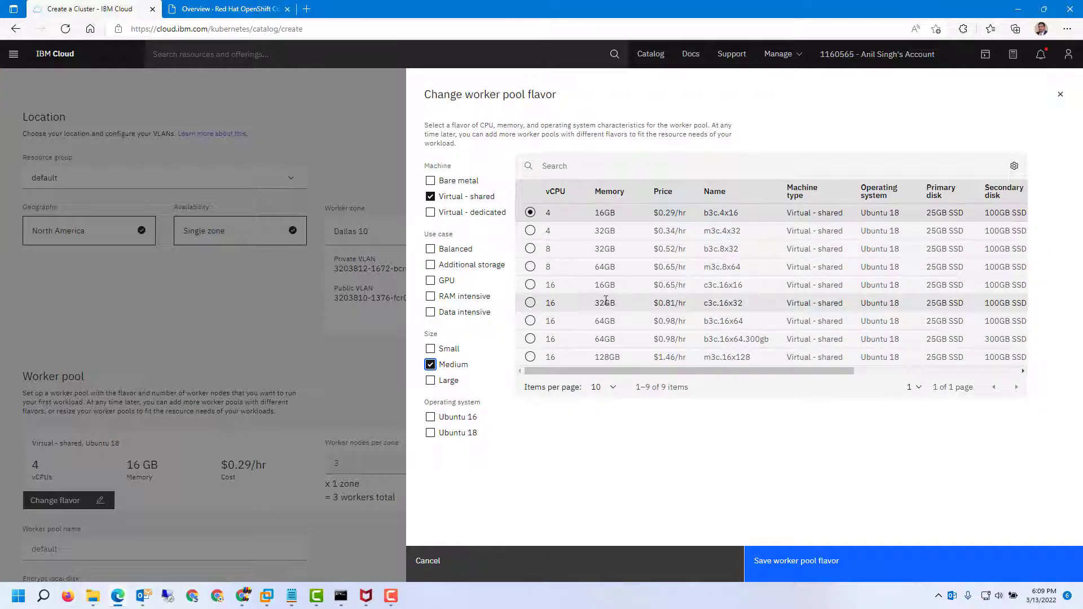
{"action": "left_click", "coordinate": [531, 303]}
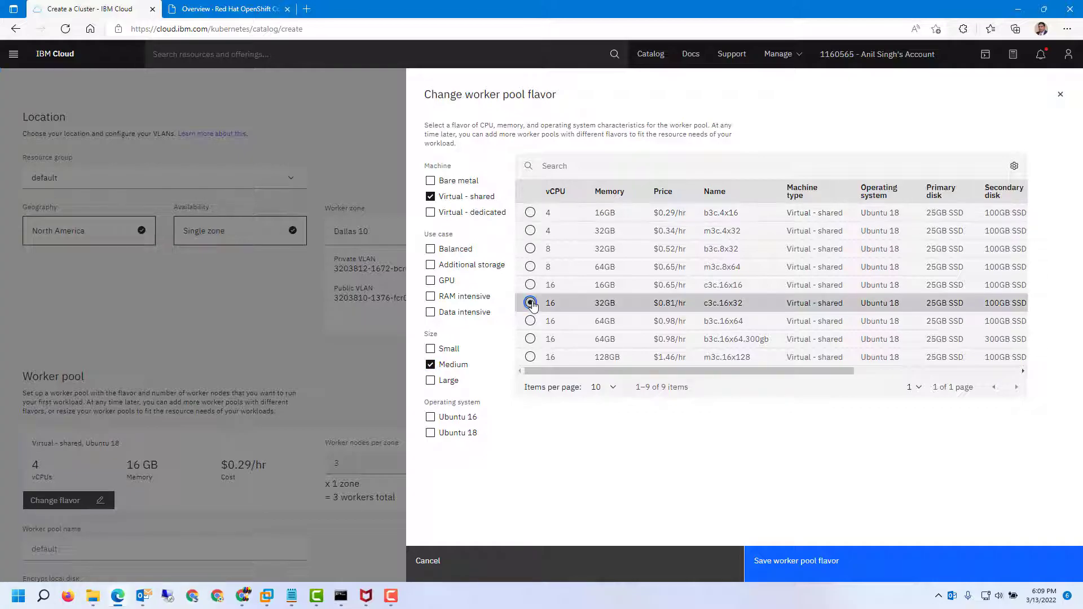
{"action": "left_click", "coordinate": [819, 561]}
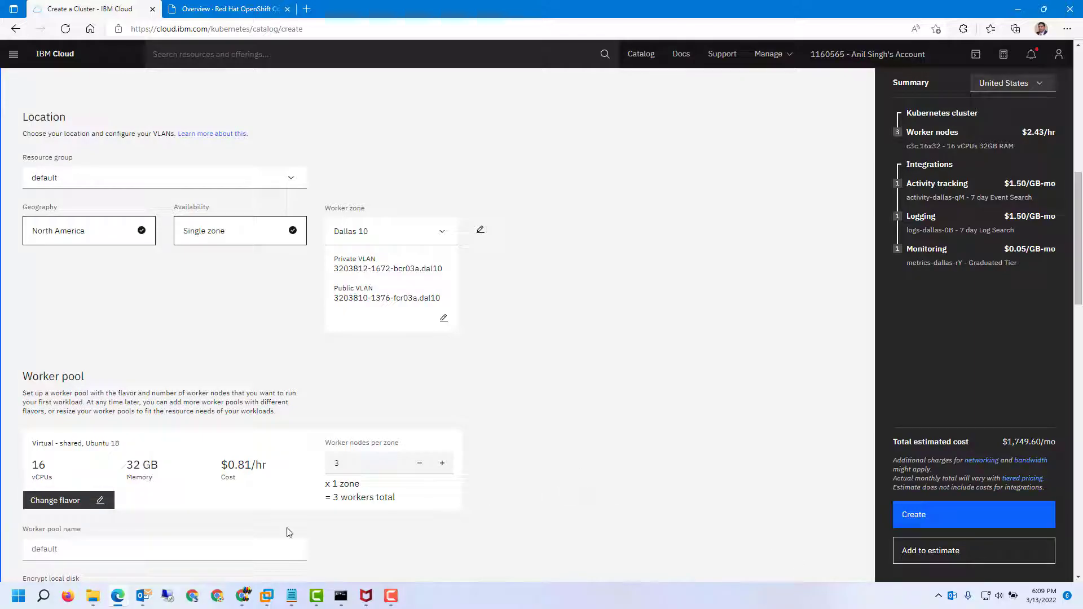
Name the worker pool DOSVAK and keep the master service endpoint at Public endpoint only
{"action": "left_click", "coordinate": [170, 548]}
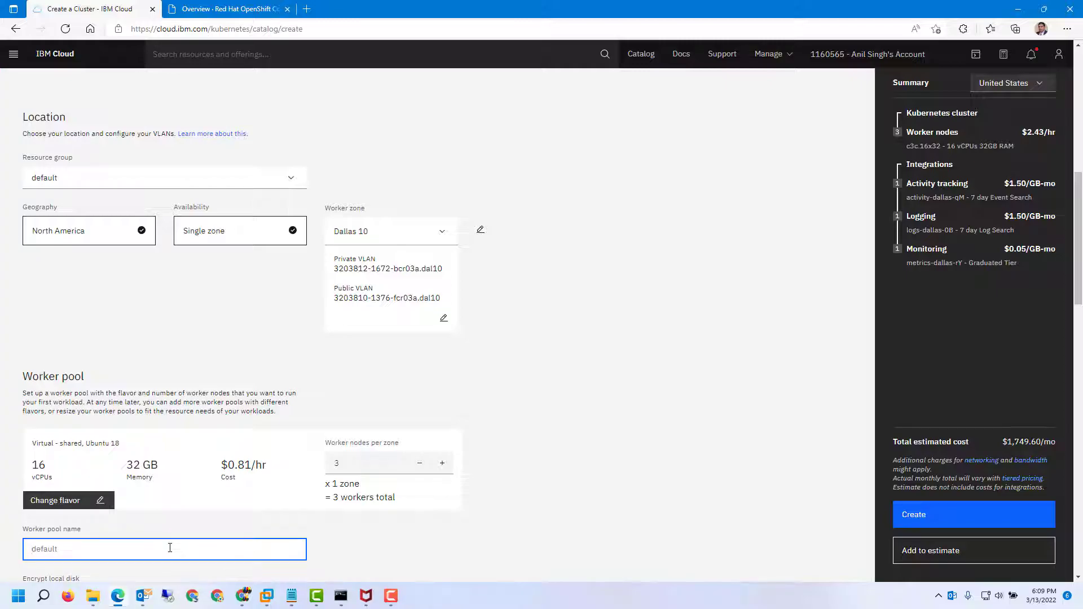
{"action": "type", "text": "DOSVAK"}
{"action": "left_click", "coordinate": [466, 542]}
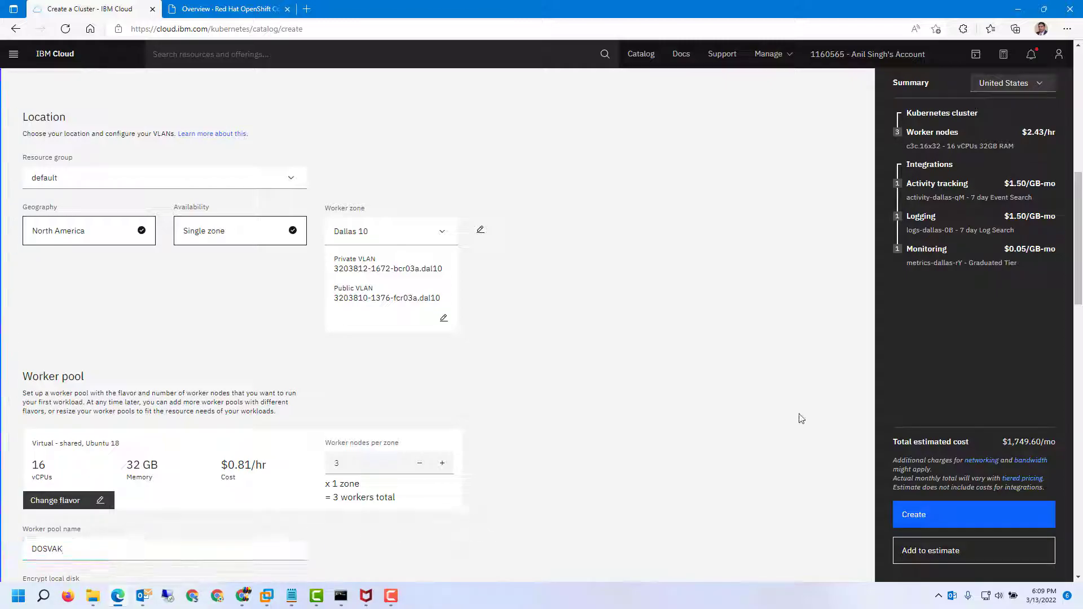
{"action": "scroll", "coordinate": [1014, 302], "scroll_direction": "down", "scroll_amount": 2}
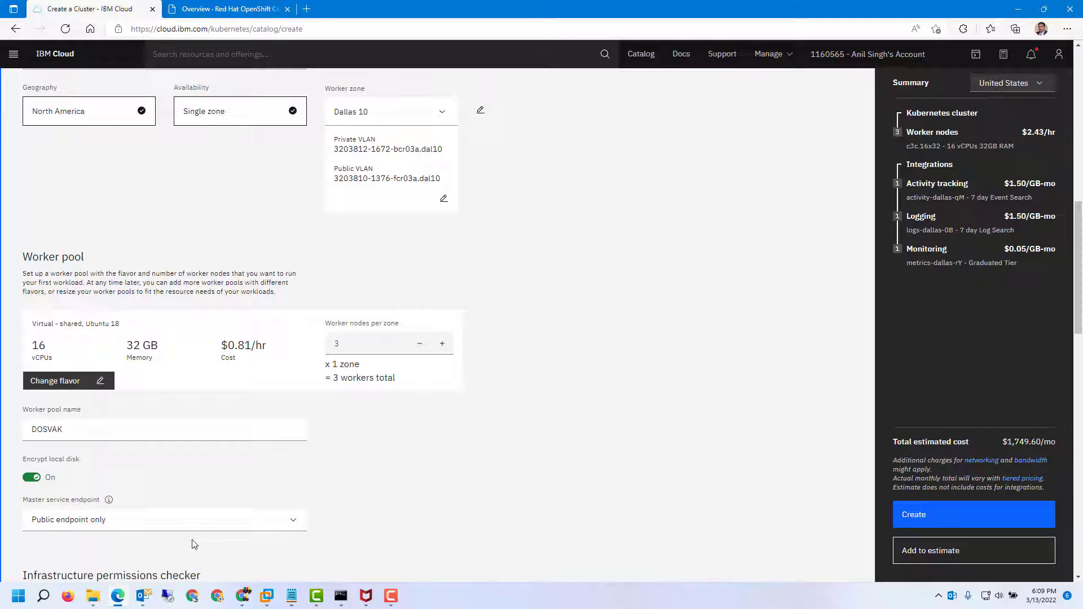
{"action": "left_click", "coordinate": [180, 528]}
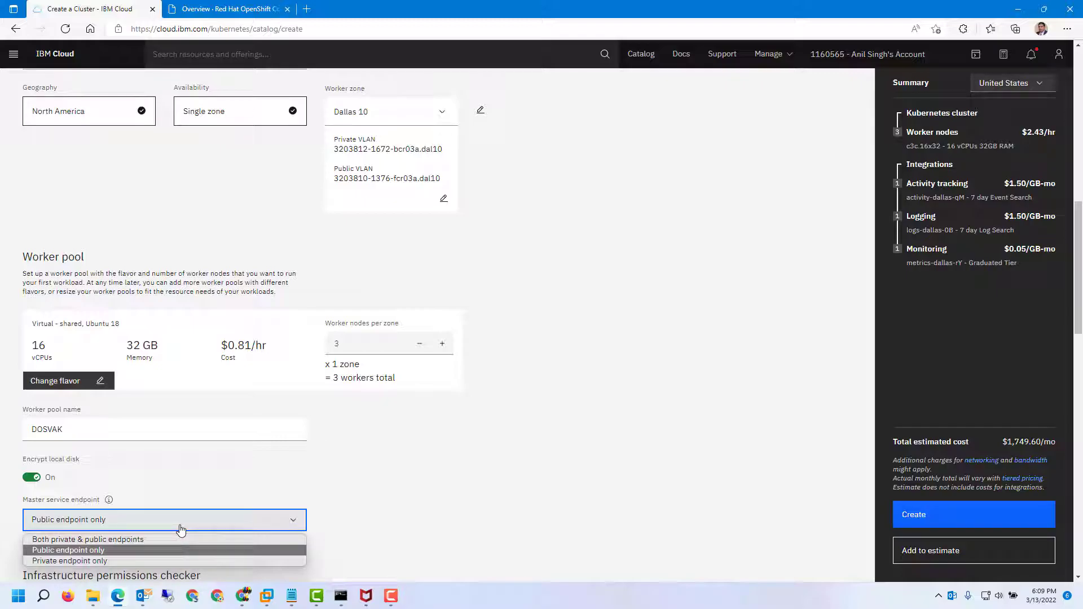
{"action": "left_click", "coordinate": [201, 545]}
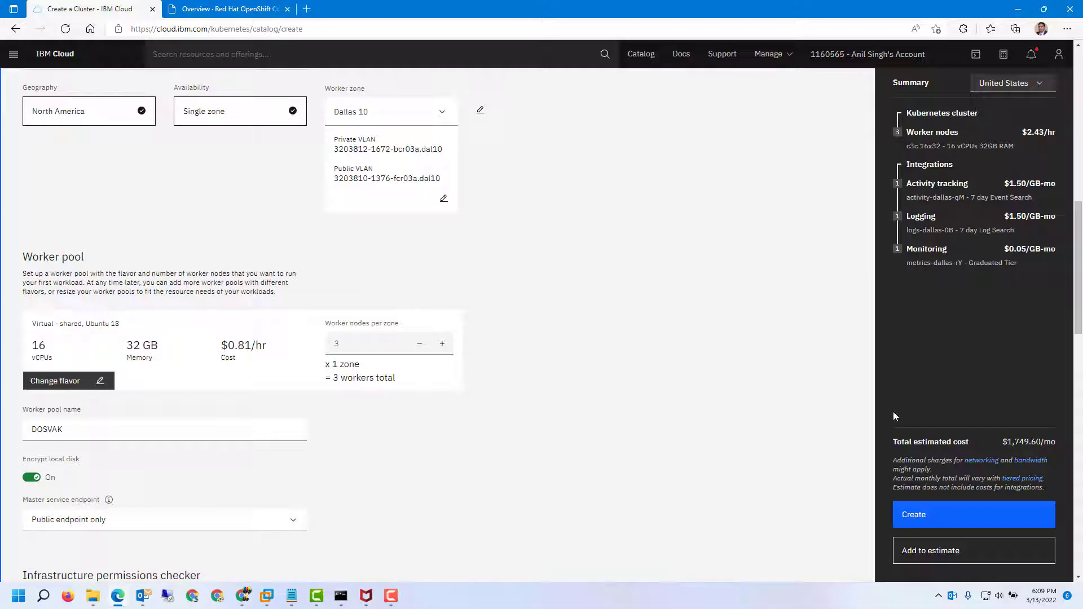
Set the cluster name in the resource details to DOSVAK_CLUSTER1
{"action": "scroll", "coordinate": [1074, 333], "scroll_direction": "down", "scroll_amount": 4}
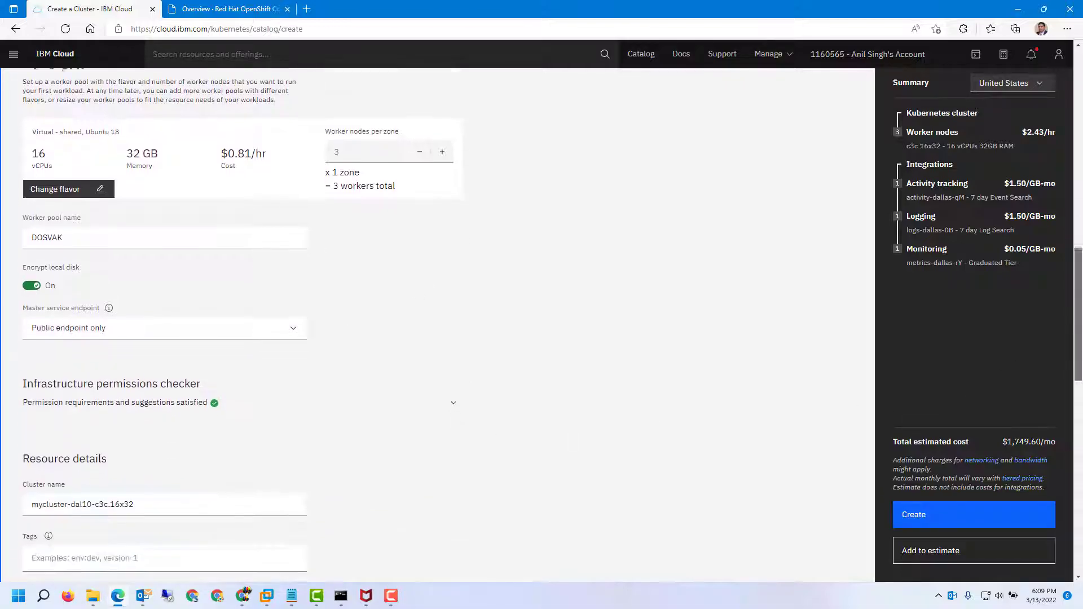
{"action": "left_click_drag", "start_coordinate": [1081, 392], "coordinate": [1081, 403]}
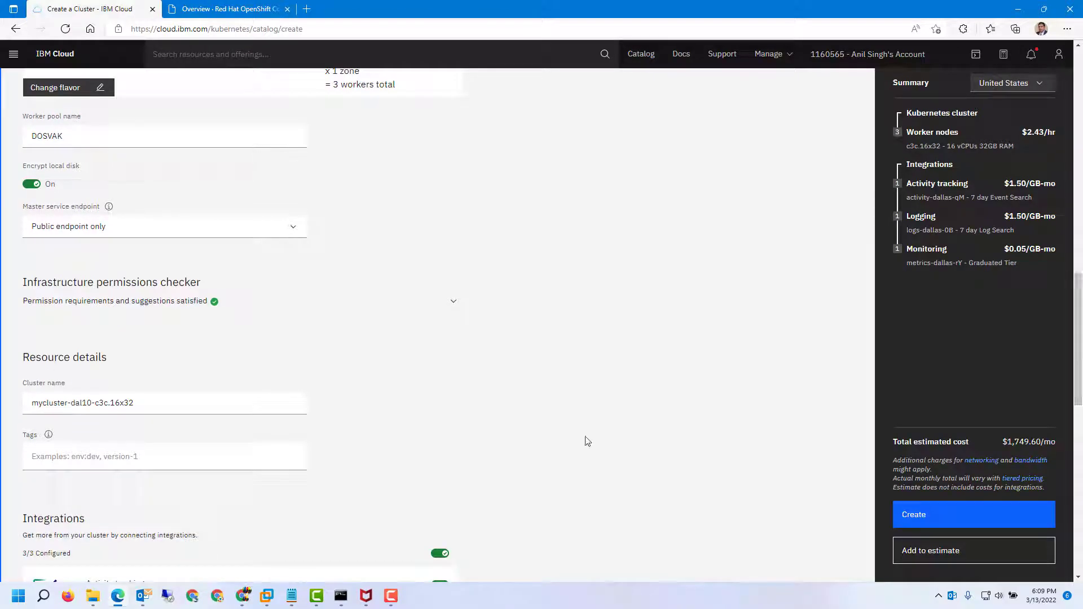
{"action": "triple_click", "coordinate": [179, 401]}
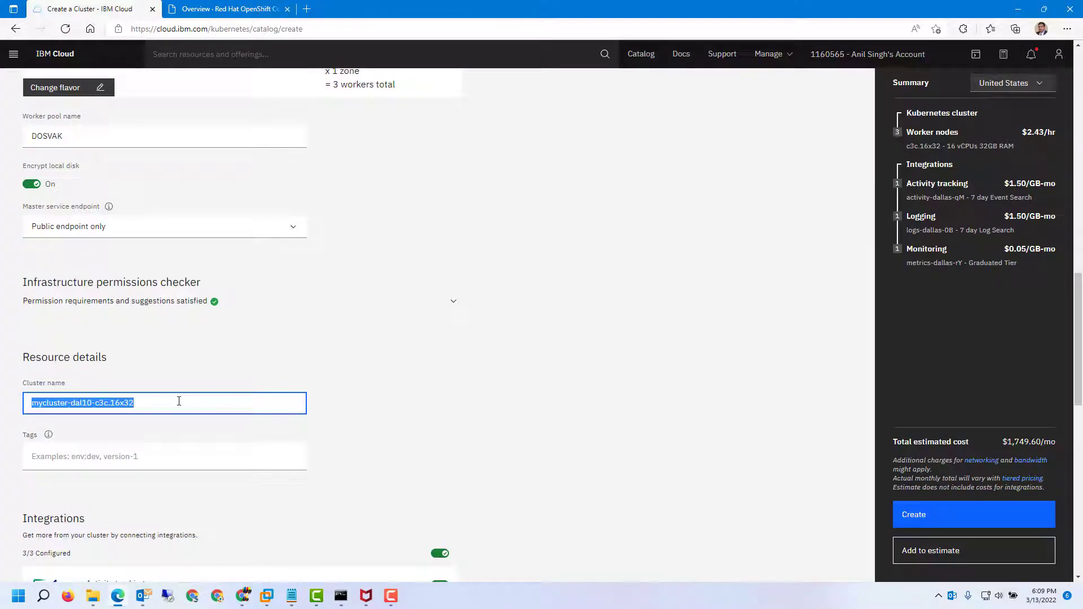
{"action": "type", "text": "DOSVAK_CLUSTER"}
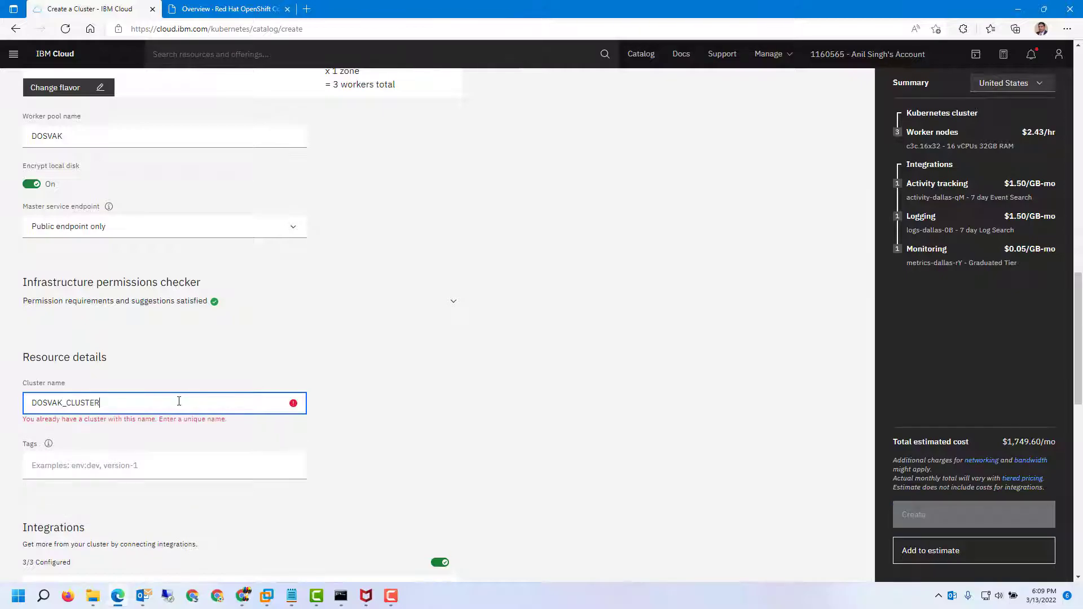
{"action": "type", "text": "1"}
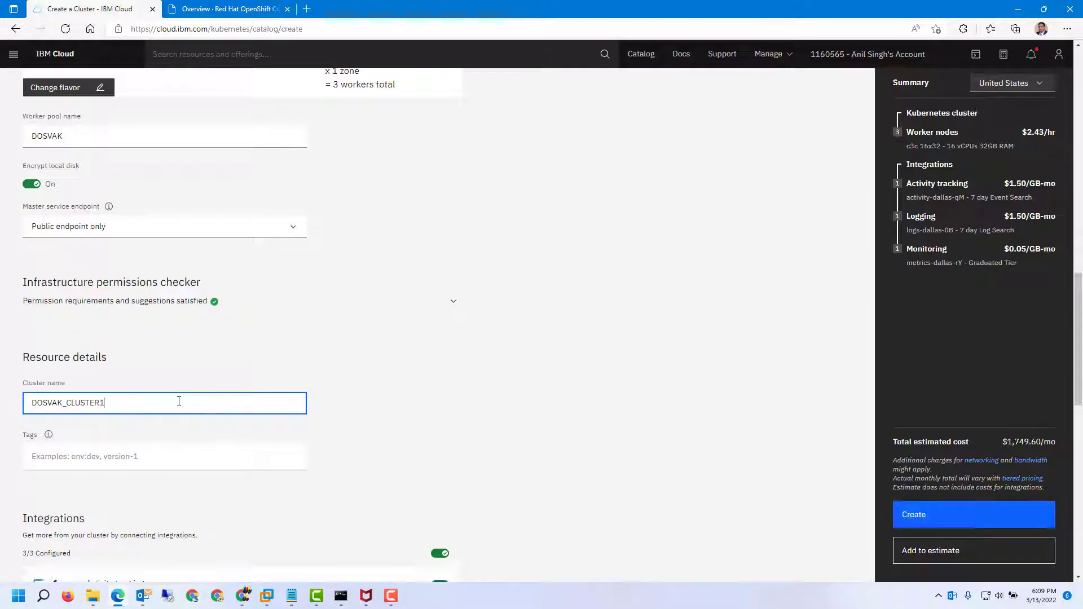
Review the cluster's location, infrastructure, orchestration service and pricing plan settings
{"action": "left_click_drag", "start_coordinate": [1080, 300], "coordinate": [1051, 154]}
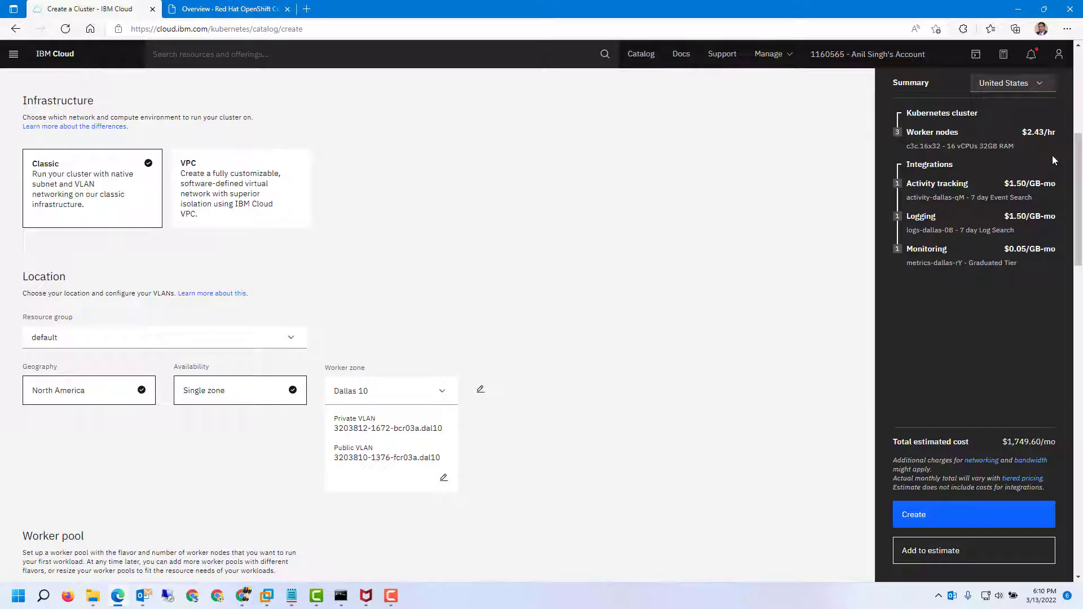
{"action": "left_click_drag", "start_coordinate": [1081, 182], "coordinate": [1080, 106]}
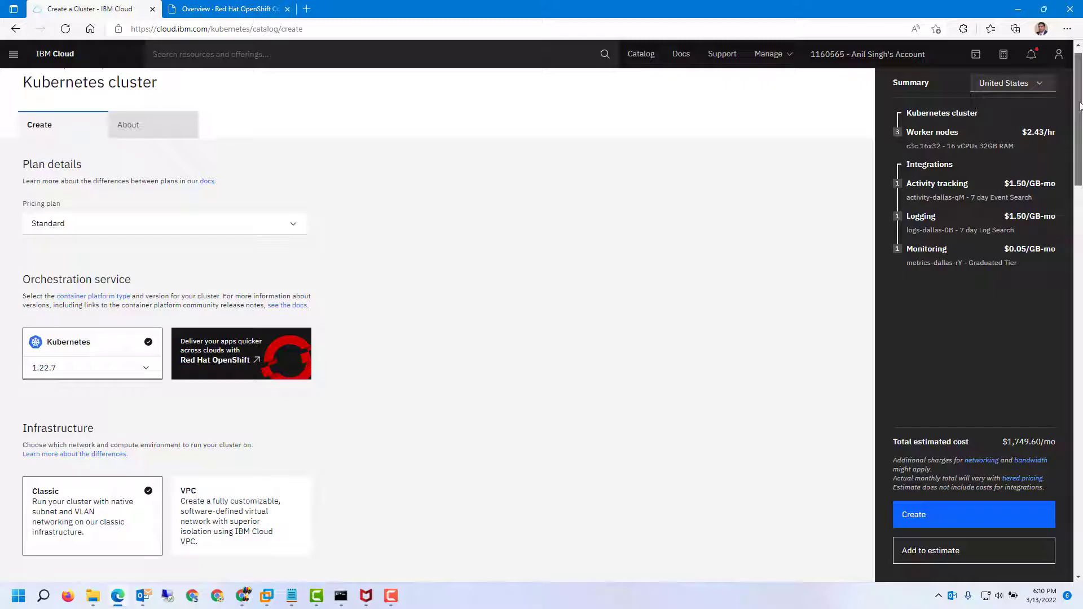
{"action": "left_click", "coordinate": [231, 235]}
{"action": "left_click", "coordinate": [232, 235]}
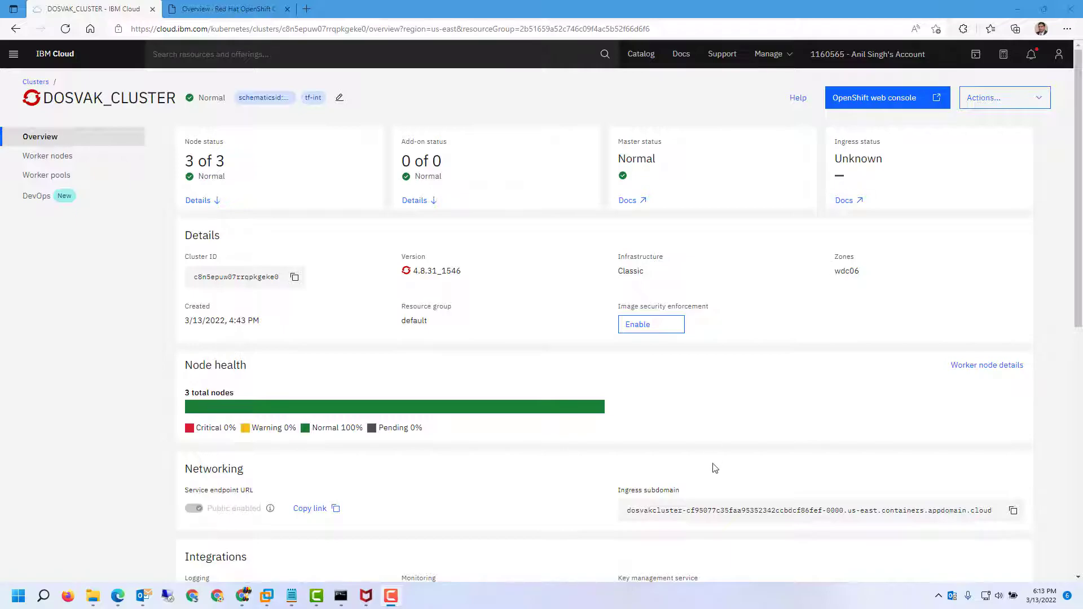
Inspect the ingress subdomain of DOSVAK_CLUSTER and switch to its OpenShift web console
{"action": "left_click_drag", "start_coordinate": [627, 511], "coordinate": [998, 517]}
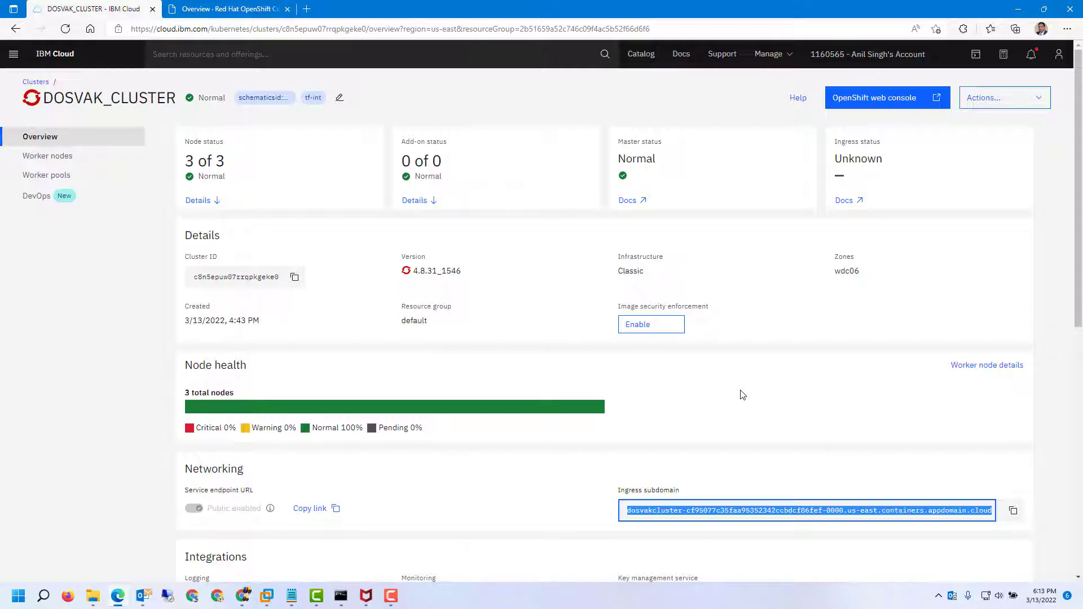
{"action": "left_click", "coordinate": [696, 408]}
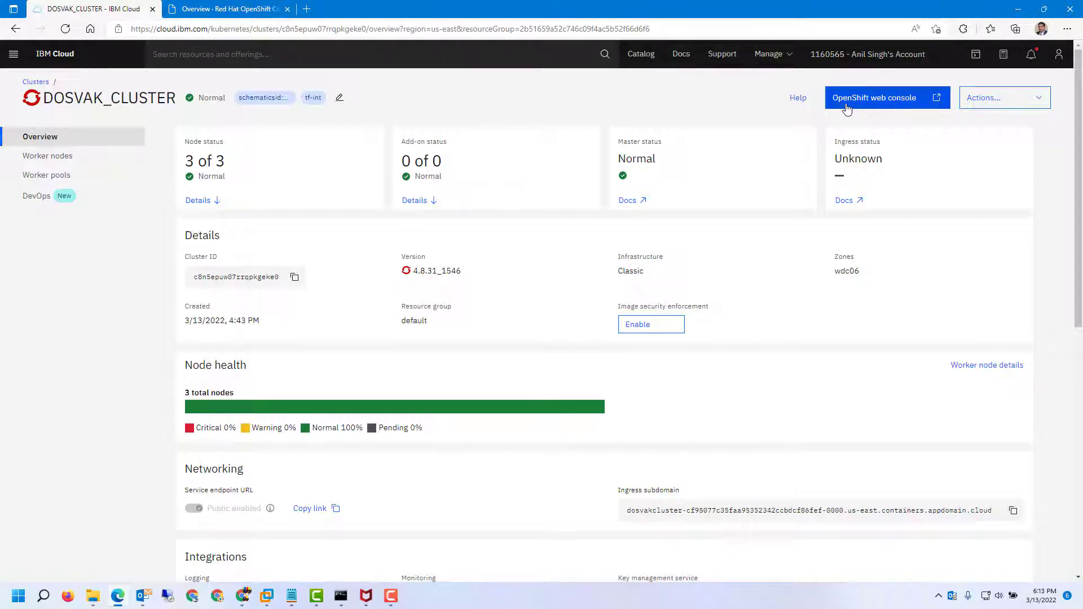
{"action": "left_click", "coordinate": [239, 14]}
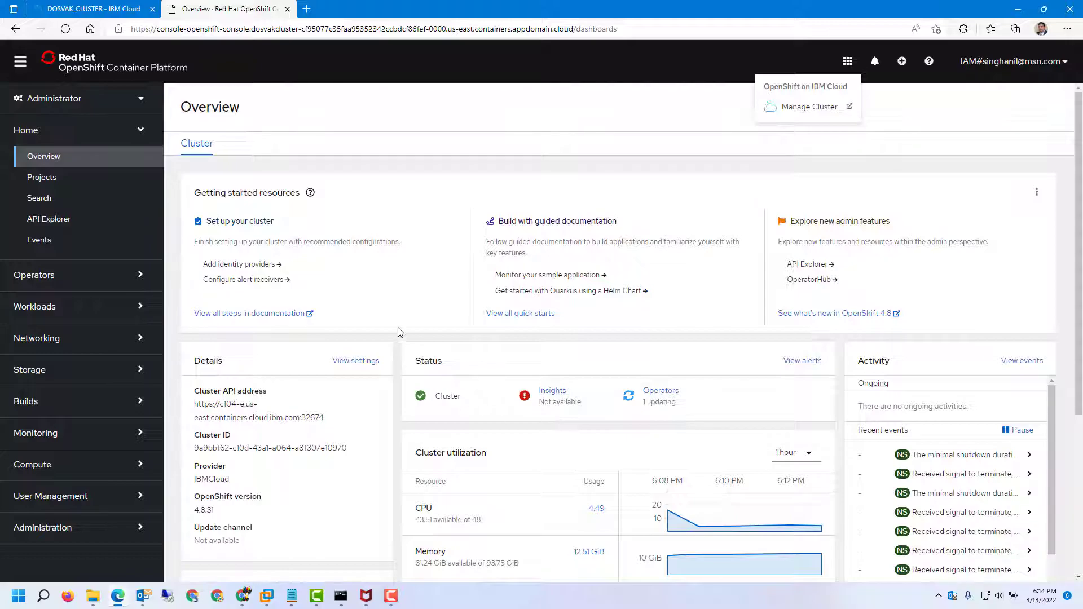
Open the list of workload pods for all projects and examine their status through to the end
{"action": "left_click", "coordinate": [102, 281]}
{"action": "left_click", "coordinate": [104, 358]}
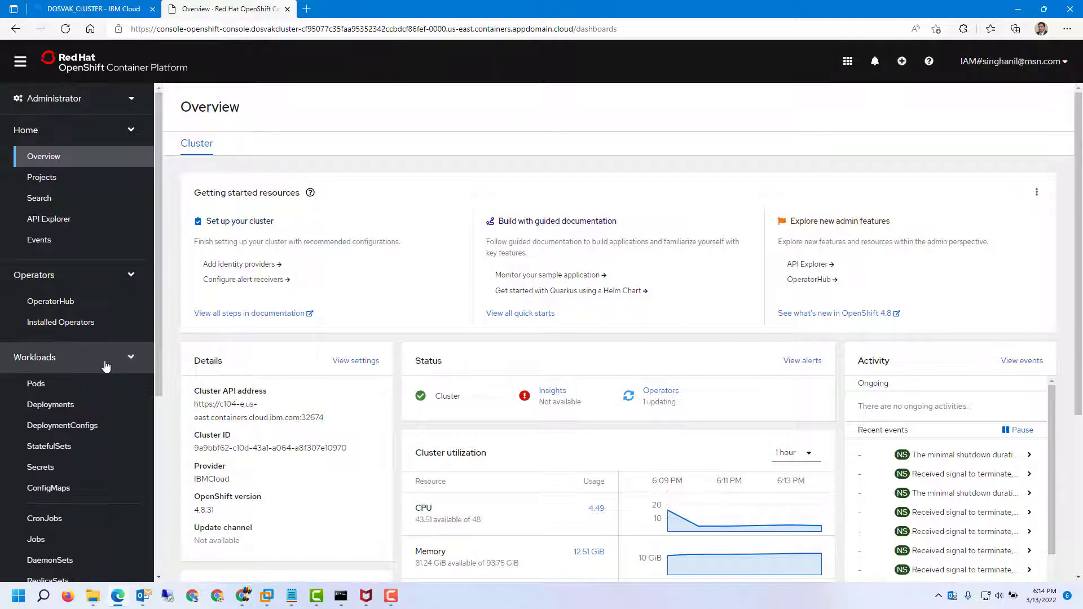
{"action": "left_click", "coordinate": [102, 384]}
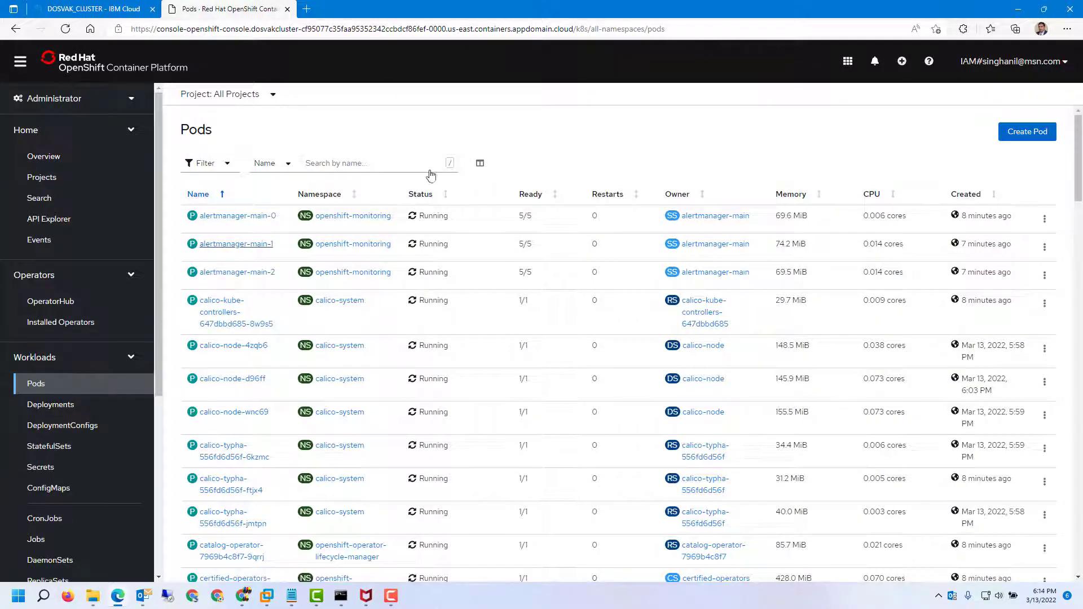
{"action": "left_click_drag", "start_coordinate": [1080, 175], "coordinate": [1081, 569]}
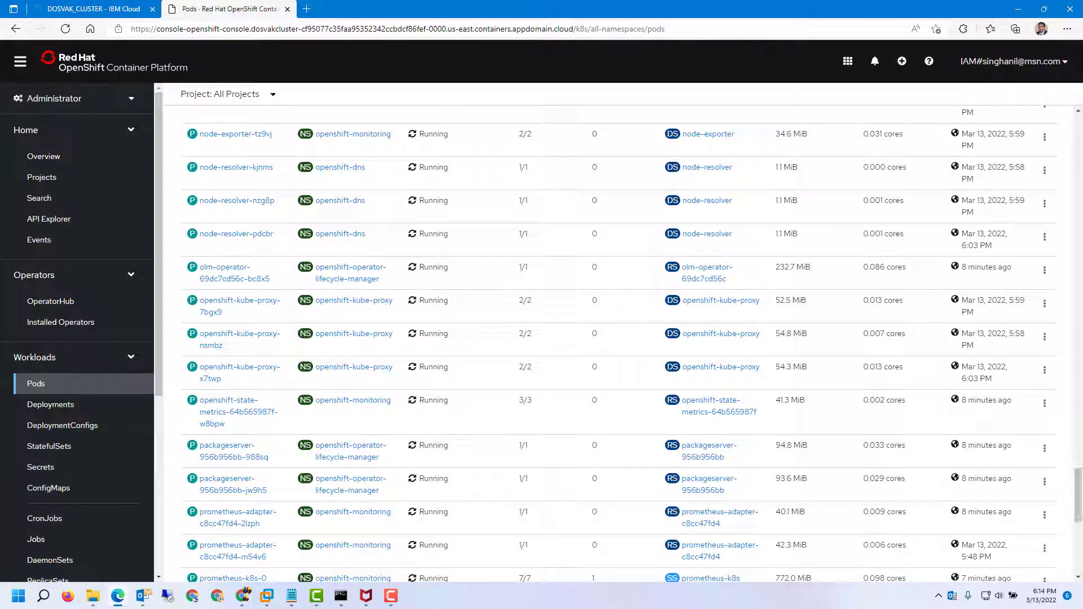
{"action": "scroll", "coordinate": [1082, 546], "scroll_direction": "down", "scroll_amount": 3}
{"action": "left_click_drag", "start_coordinate": [1082, 547], "coordinate": [1078, 120]}
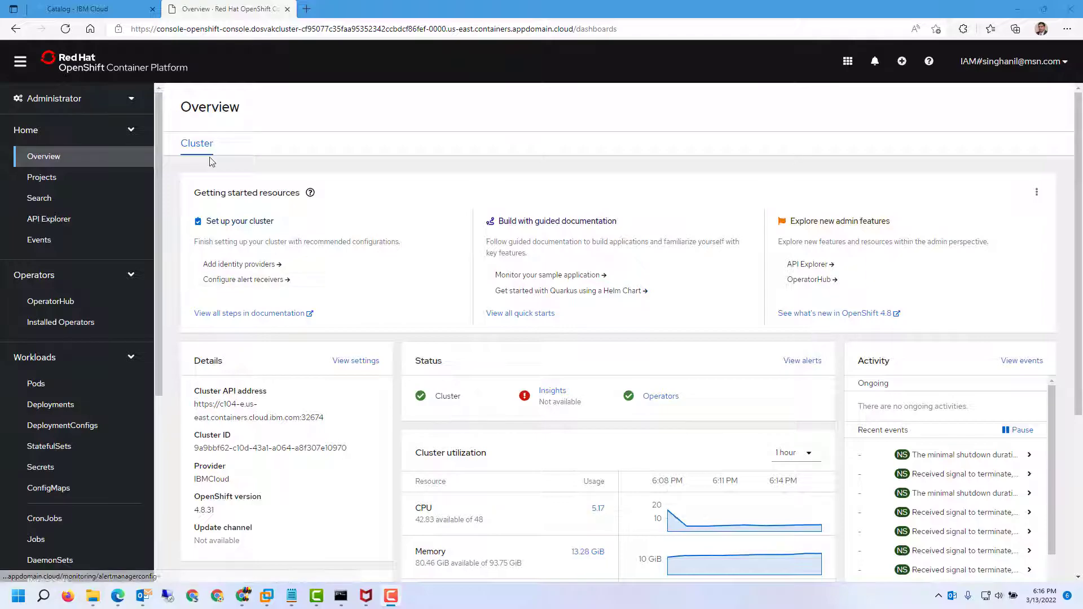
Return to the IBM Cloud catalog, search for CloudPak and open the Cloud Pak for Business Automation offering
{"action": "left_click", "coordinate": [98, 13]}
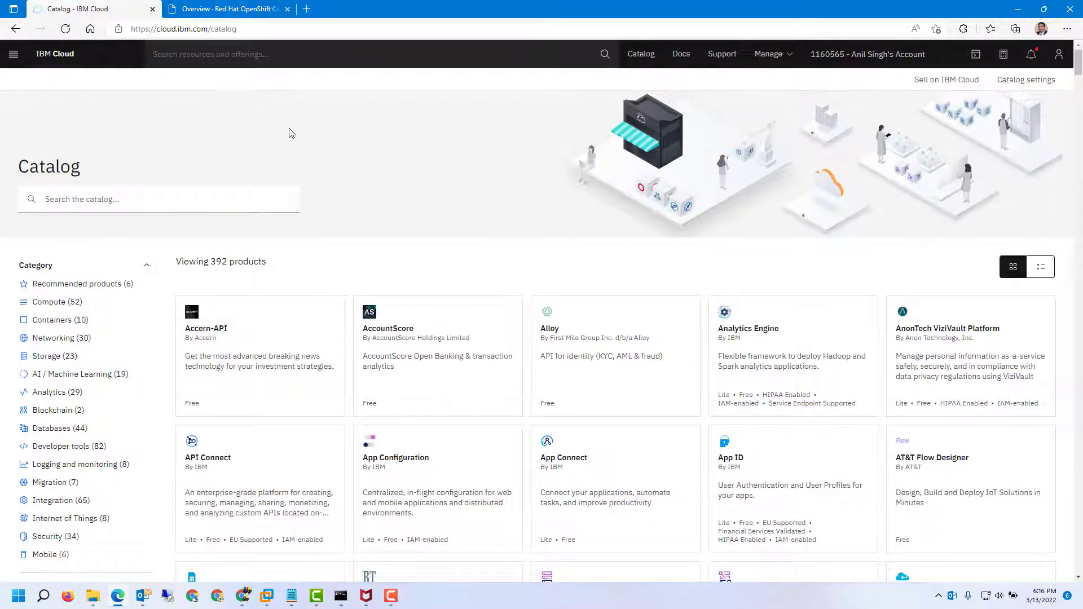
{"action": "left_click", "coordinate": [144, 197]}
{"action": "type", "text": "CloudPak"}
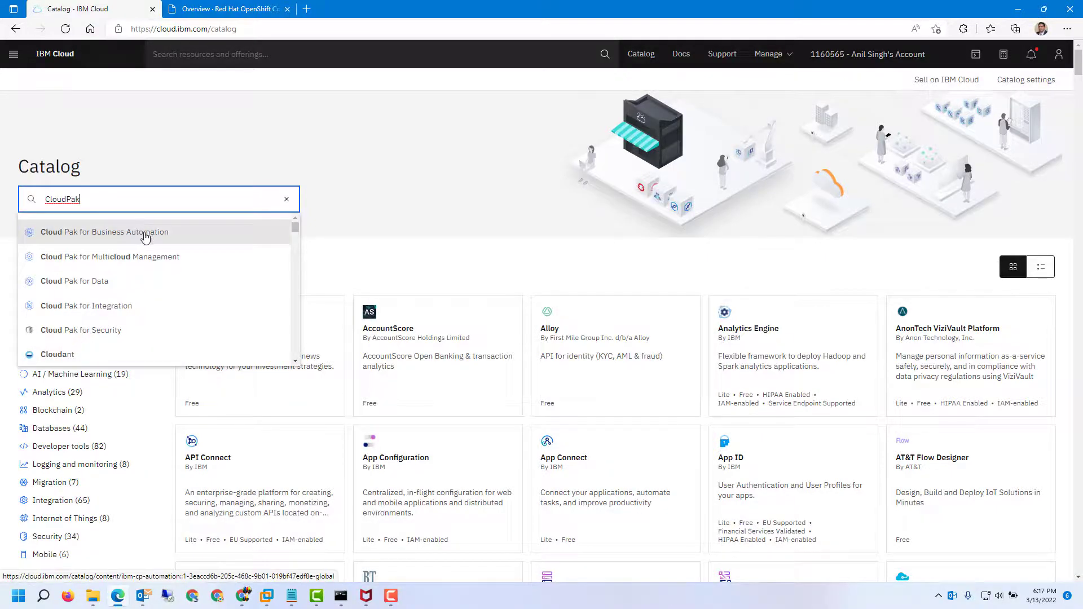
{"action": "left_click", "coordinate": [145, 237]}
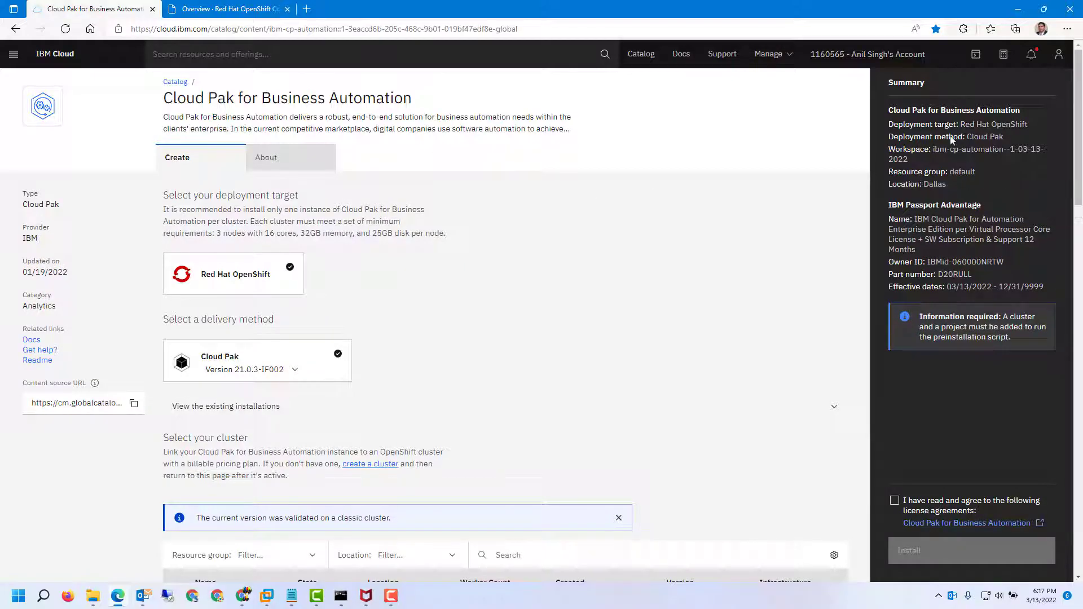
Select DOSVAK_CLUSTER as the target cluster for the Cloud Pak installation
{"action": "left_click_drag", "start_coordinate": [1079, 116], "coordinate": [1079, 122]}
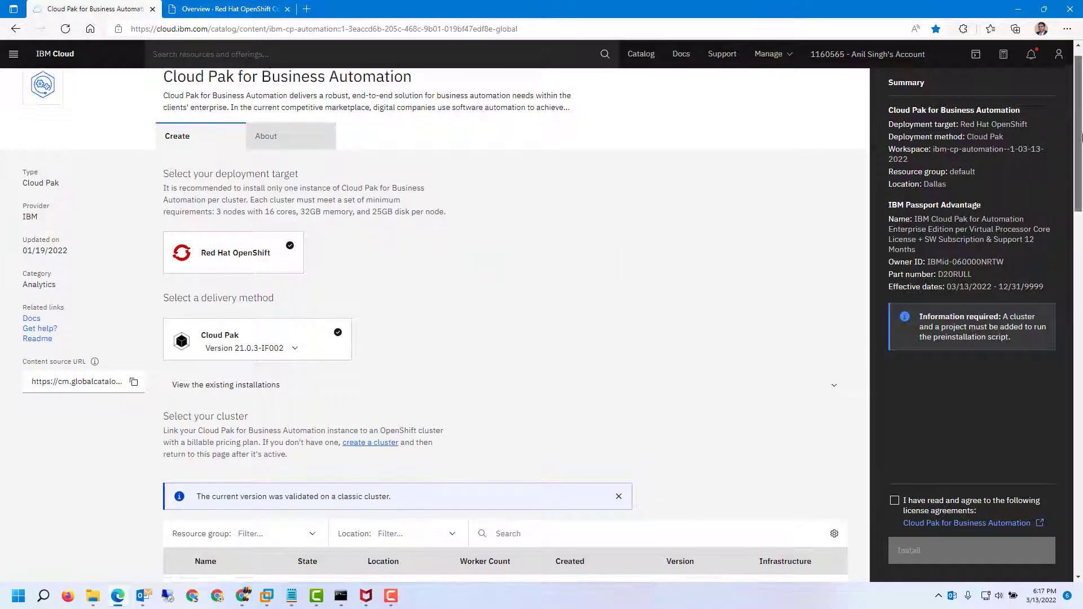
{"action": "scroll", "coordinate": [736, 378], "scroll_direction": "down", "scroll_amount": 3}
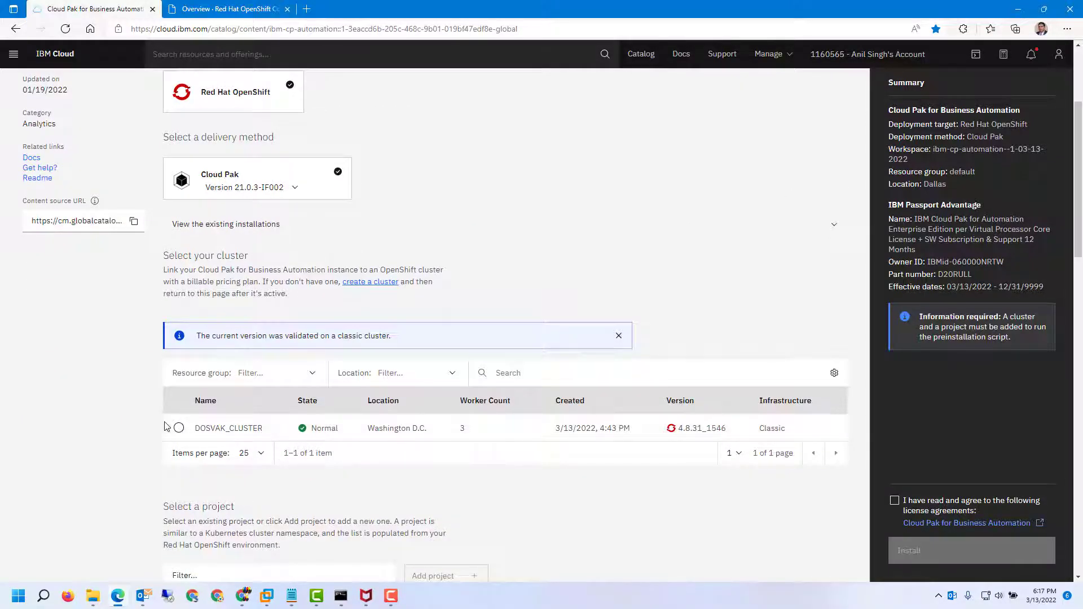
{"action": "left_click", "coordinate": [178, 428]}
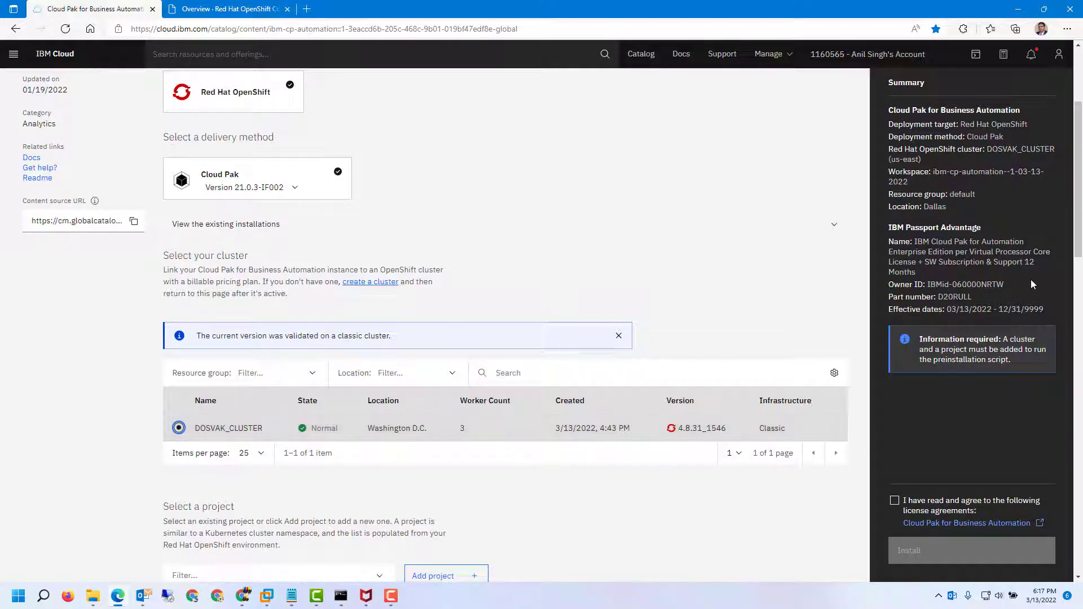
Review the project and preinstallation sections and accept the Cloud Pak for Business Automation license agreements
{"action": "scroll", "coordinate": [1077, 254], "scroll_direction": "down", "scroll_amount": 2}
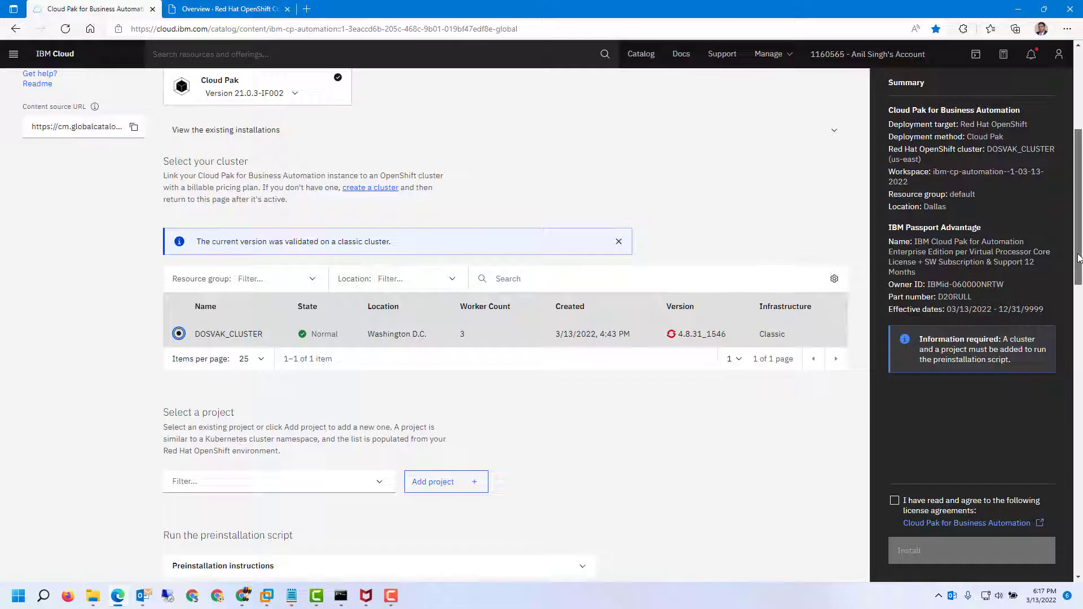
{"action": "scroll", "coordinate": [1079, 258], "scroll_direction": "down", "scroll_amount": 4}
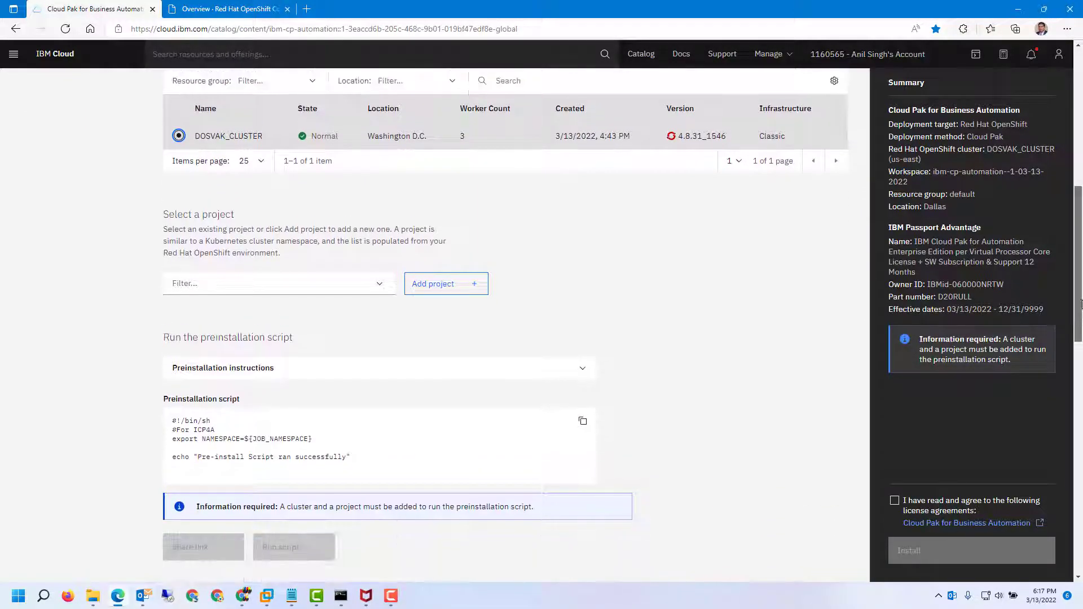
{"action": "scroll", "coordinate": [1080, 313], "scroll_direction": "down", "scroll_amount": 2}
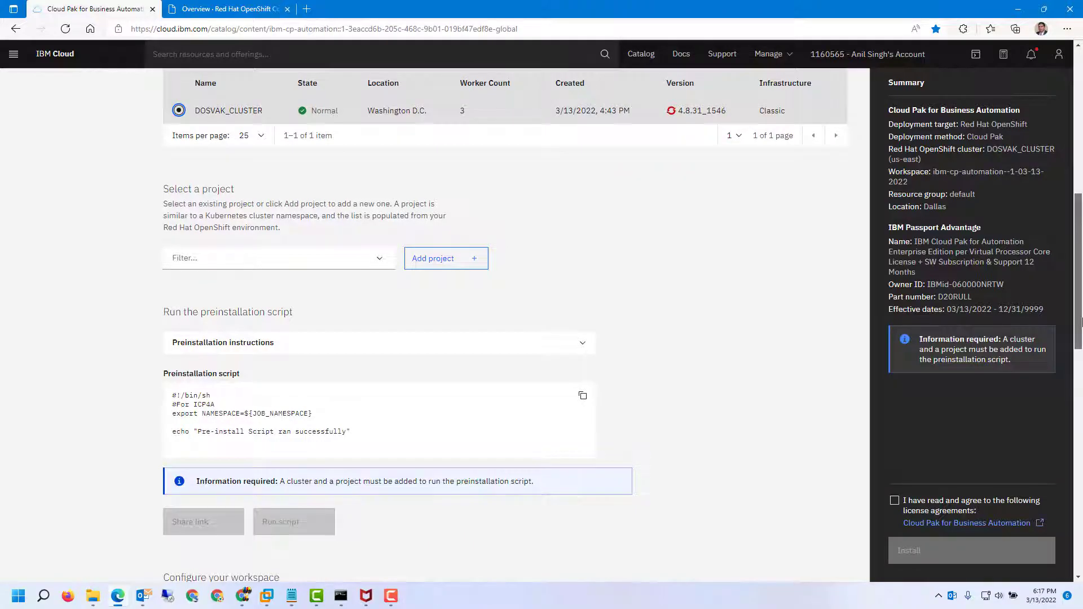
{"action": "left_click", "coordinate": [894, 504]}
{"action": "left_click", "coordinate": [250, 408]}
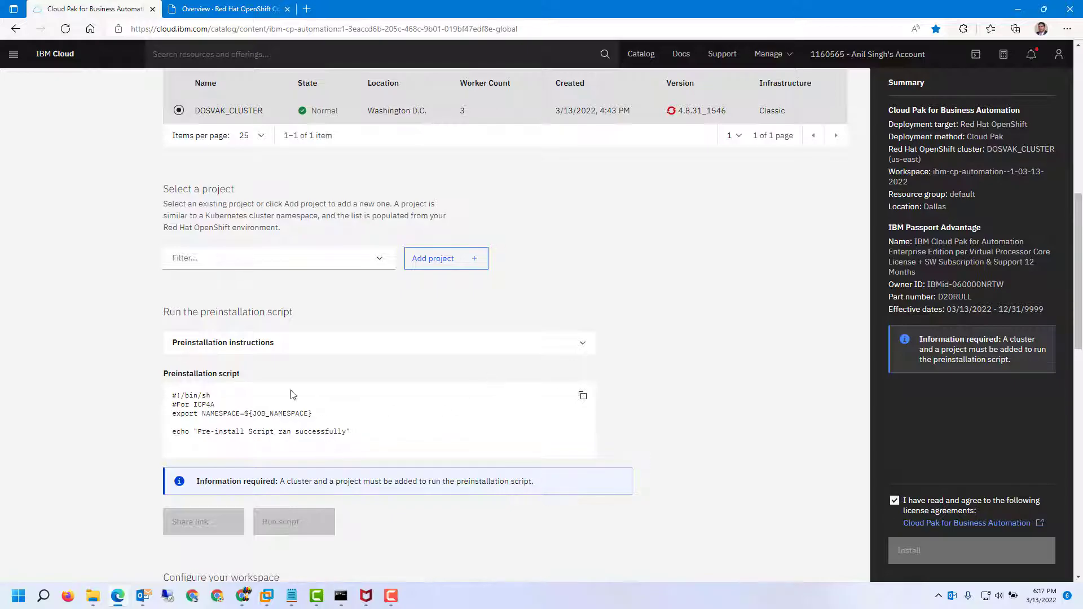
Add a project named dosvak on DOSVAK_CLUSTER and run the preinstallation script
{"action": "left_click", "coordinate": [307, 264]}
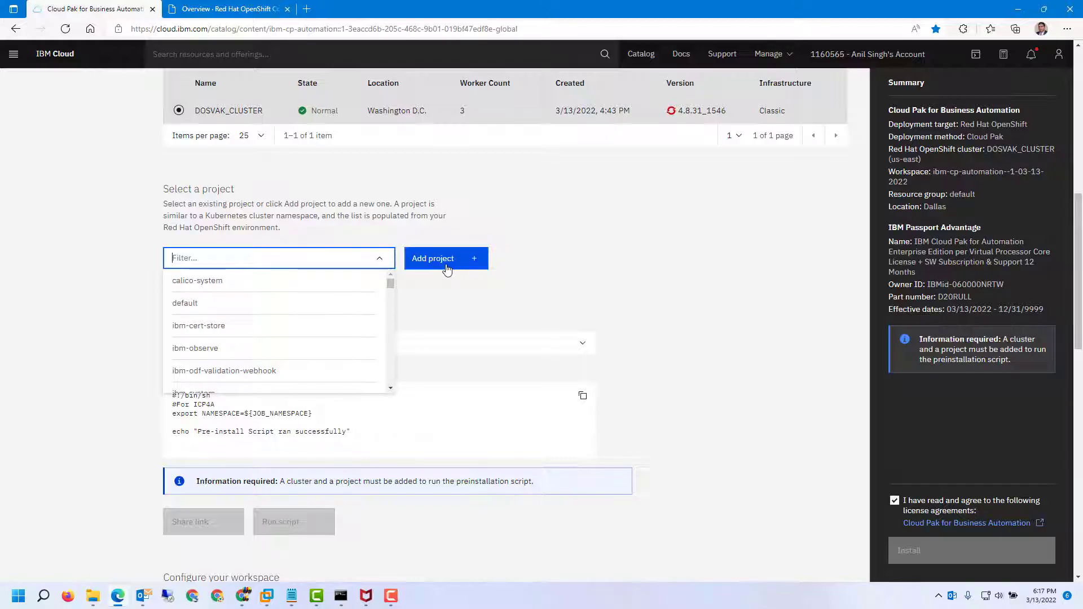
{"action": "left_click", "coordinate": [447, 267]}
{"action": "type", "text": "dosvak"}
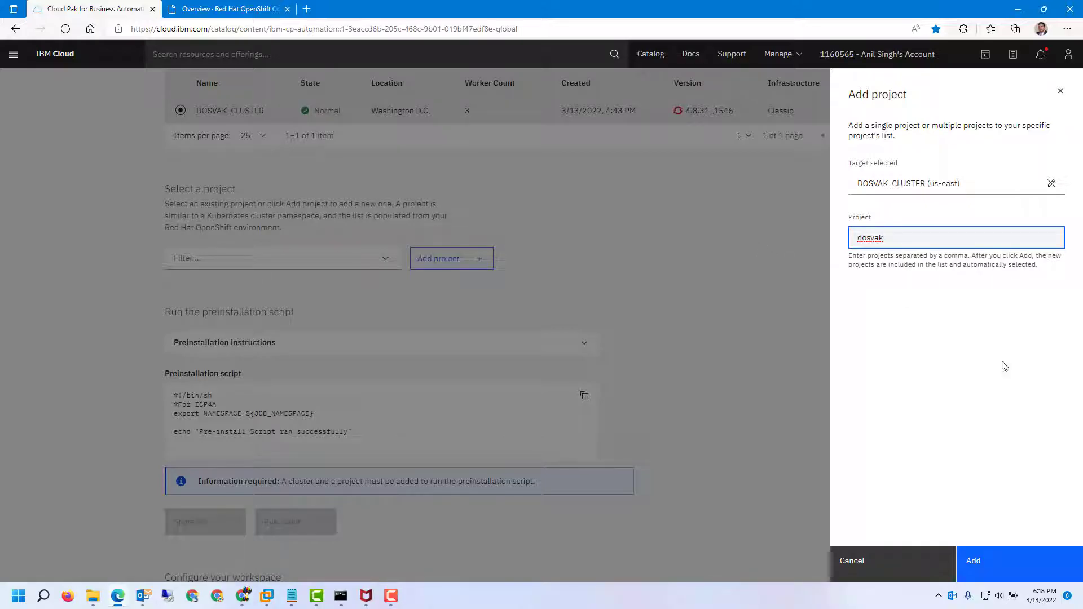
{"action": "left_click", "coordinate": [1008, 567]}
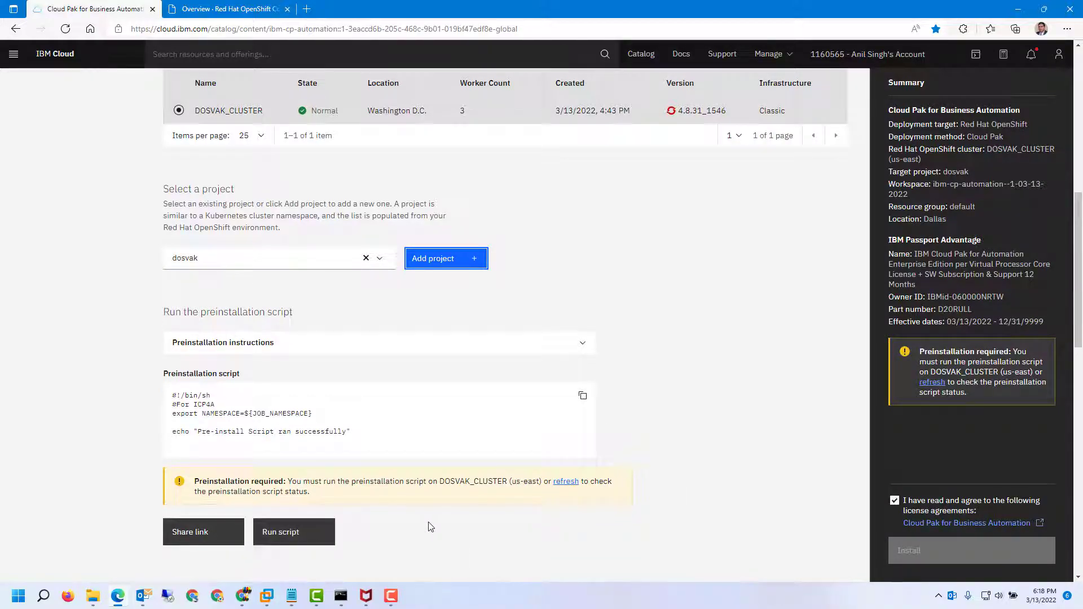
{"action": "left_click", "coordinate": [302, 539]}
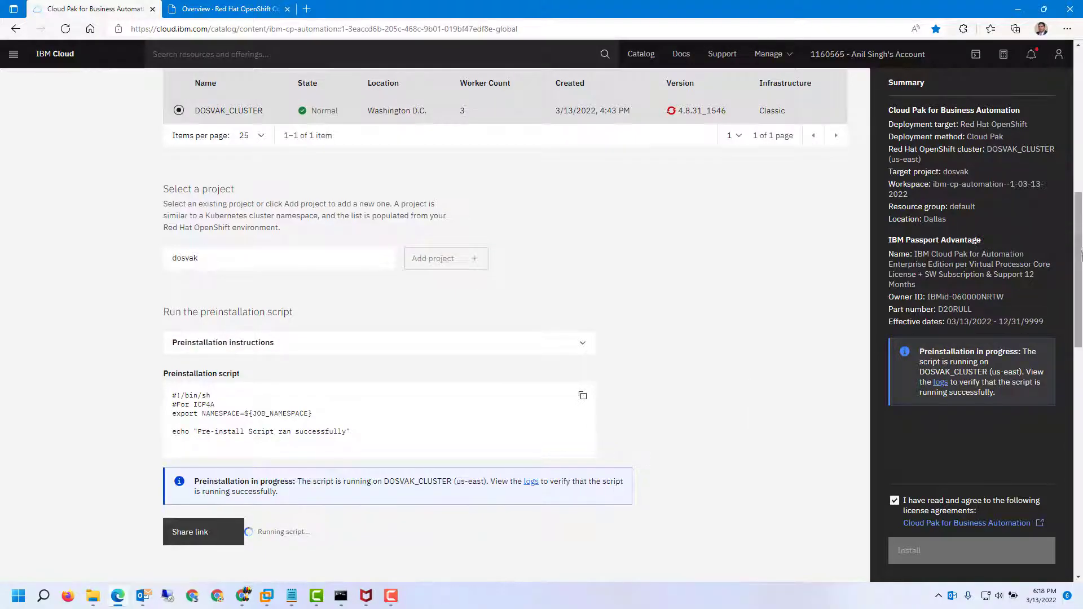
Set the workspace location to Washington DC (us-east), keeping the default workspace name
{"action": "scroll", "coordinate": [1062, 225], "scroll_direction": "down", "scroll_amount": 6}
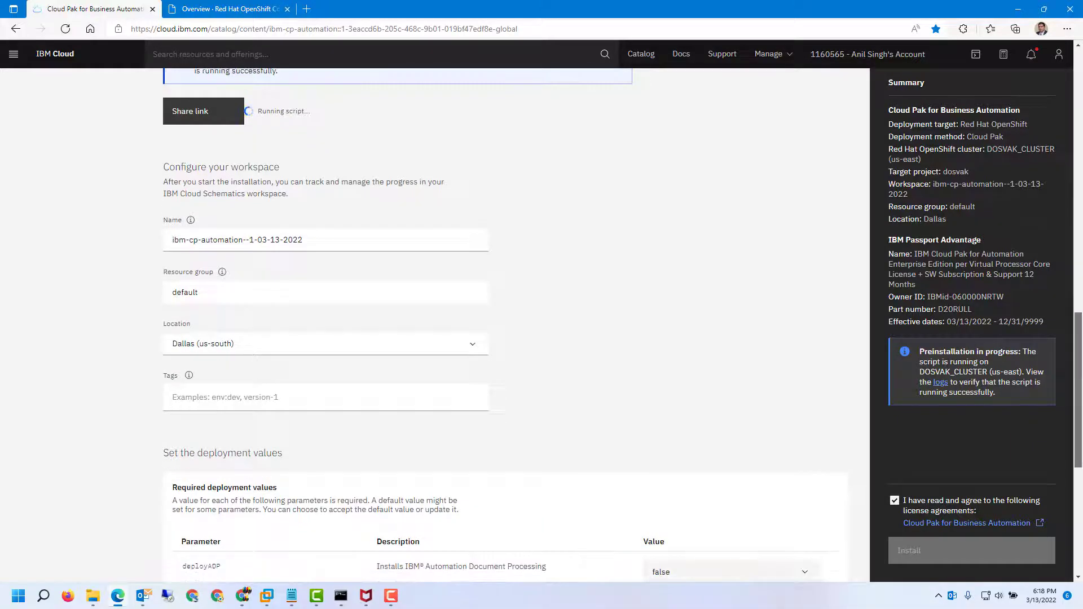
{"action": "scroll", "coordinate": [1080, 393], "scroll_direction": "down", "scroll_amount": 2}
{"action": "scroll", "coordinate": [1080, 397], "scroll_direction": "down", "scroll_amount": 1}
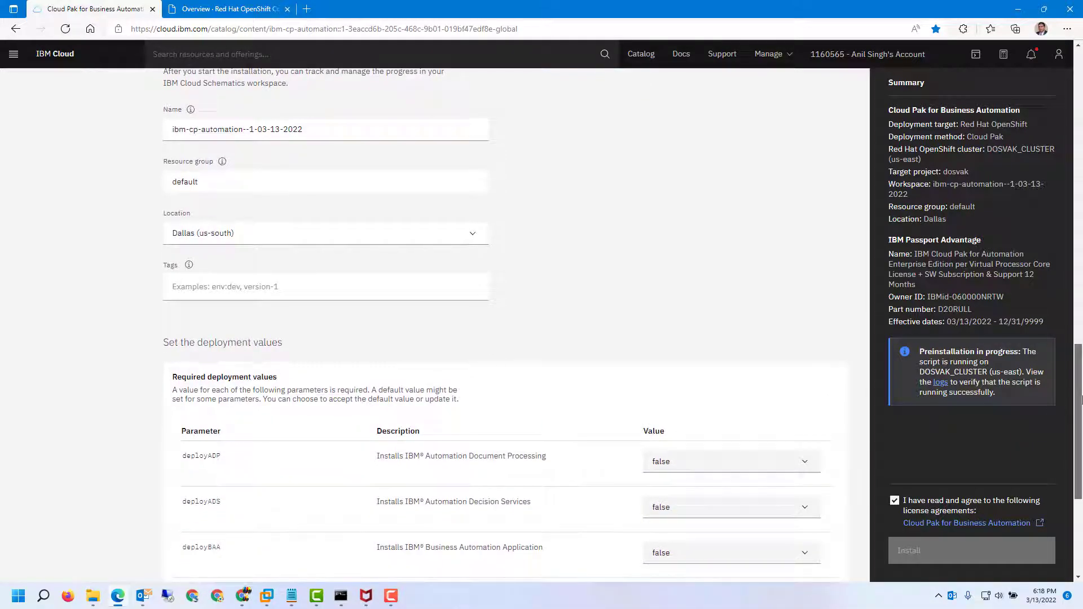
{"action": "left_click", "coordinate": [308, 128]}
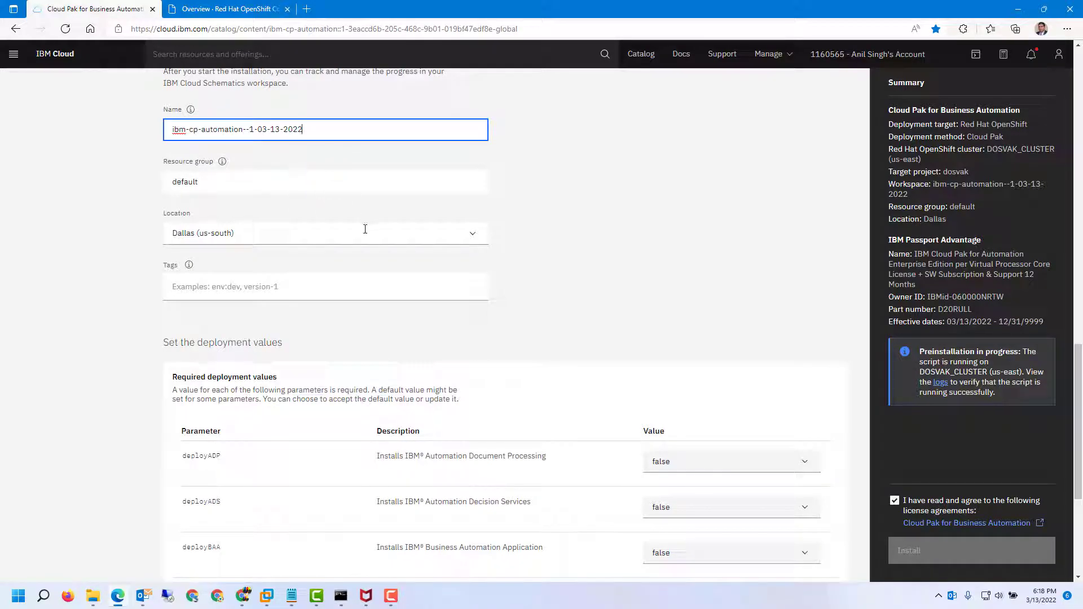
{"action": "left_click", "coordinate": [472, 237]}
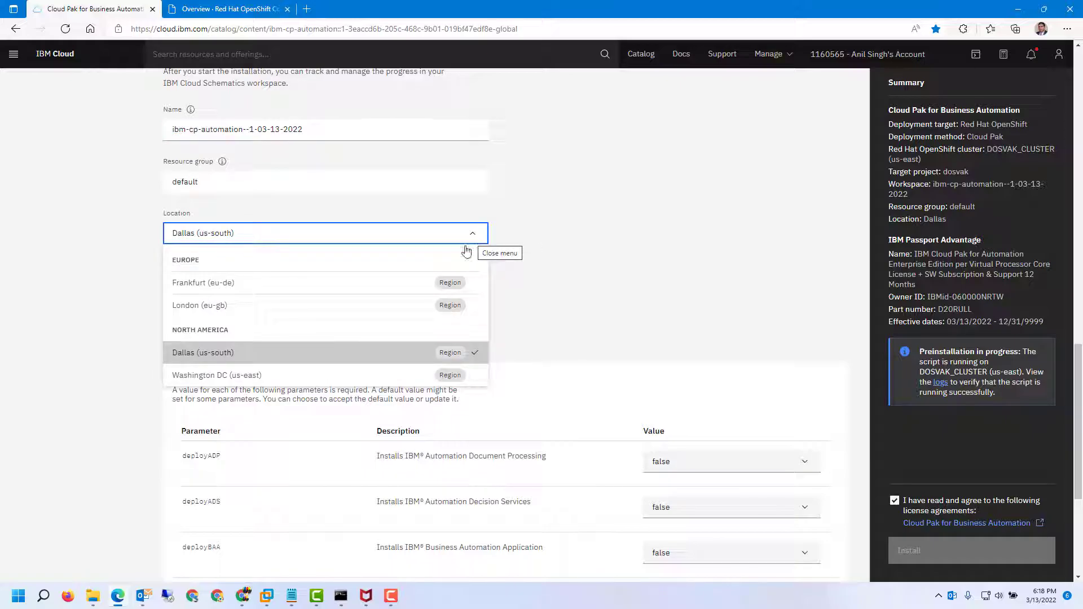
{"action": "left_click", "coordinate": [415, 375]}
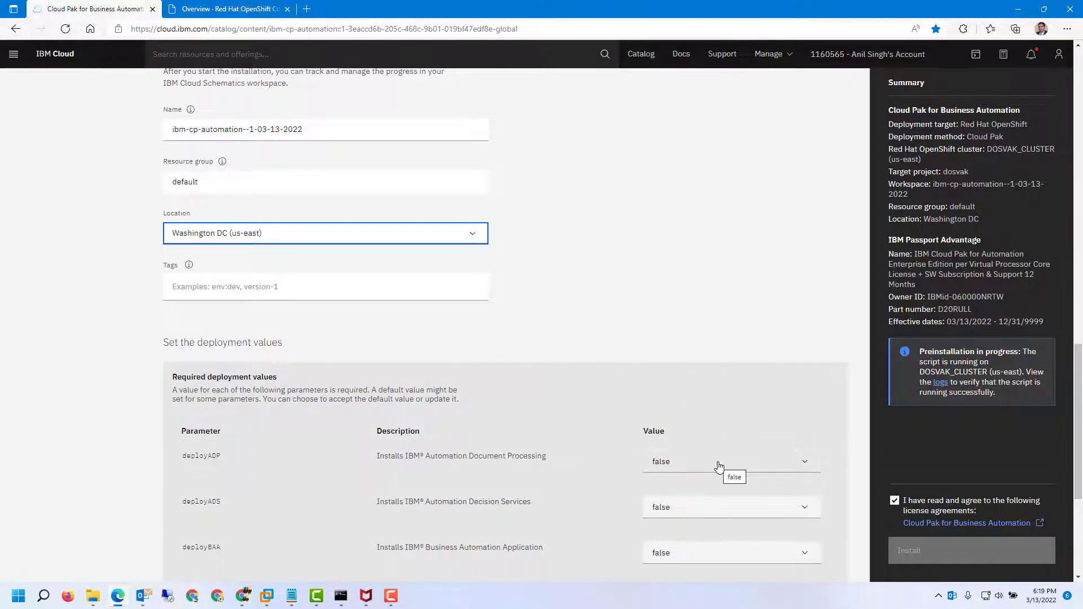
Set the deployADP, deployADS and deployBAA deployment values to true
{"action": "left_click", "coordinate": [718, 466]}
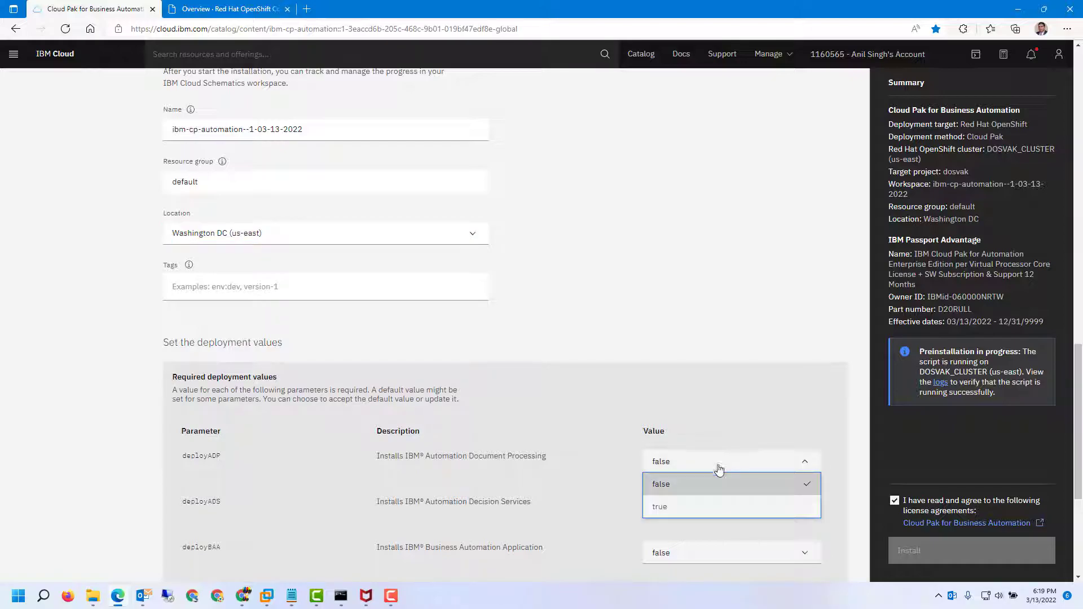
{"action": "left_click", "coordinate": [705, 513]}
{"action": "left_click", "coordinate": [705, 511]}
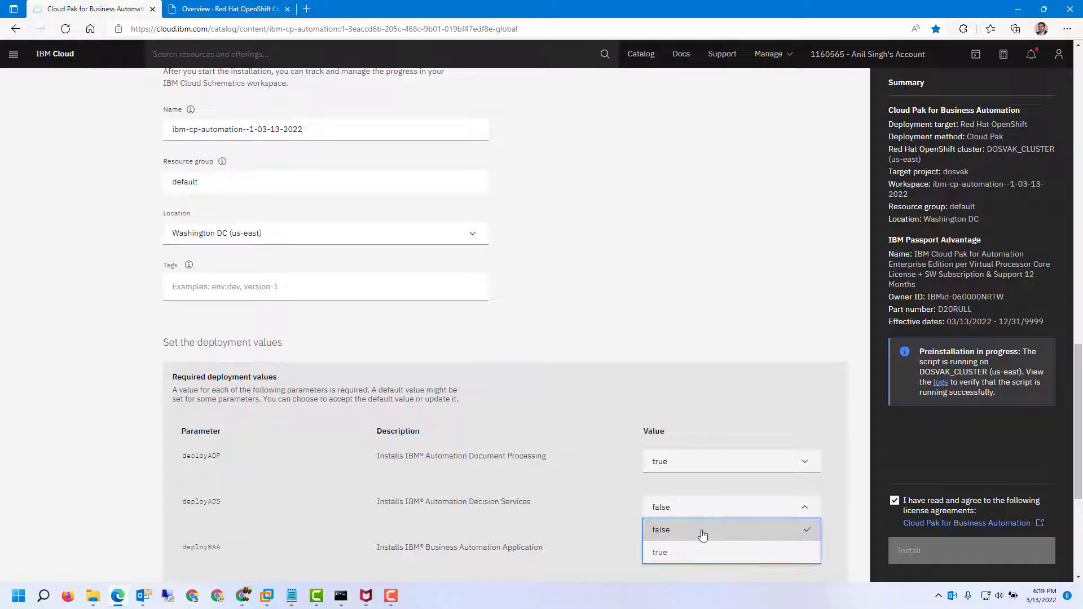
{"action": "left_click", "coordinate": [701, 552]}
{"action": "left_click", "coordinate": [706, 554]}
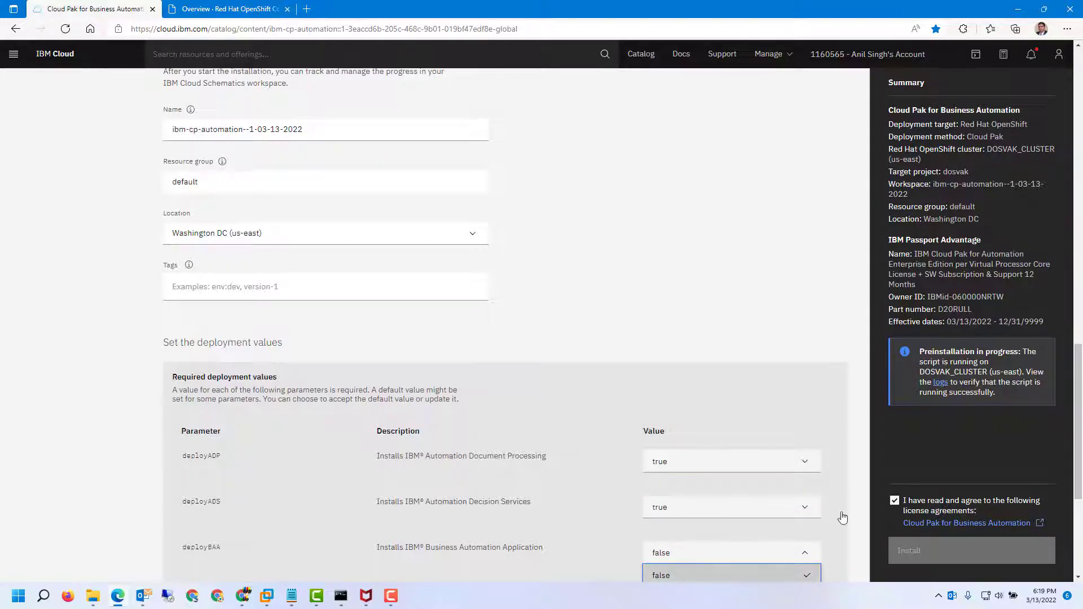
{"action": "scroll", "coordinate": [756, 549], "scroll_direction": "down", "scroll_amount": 2}
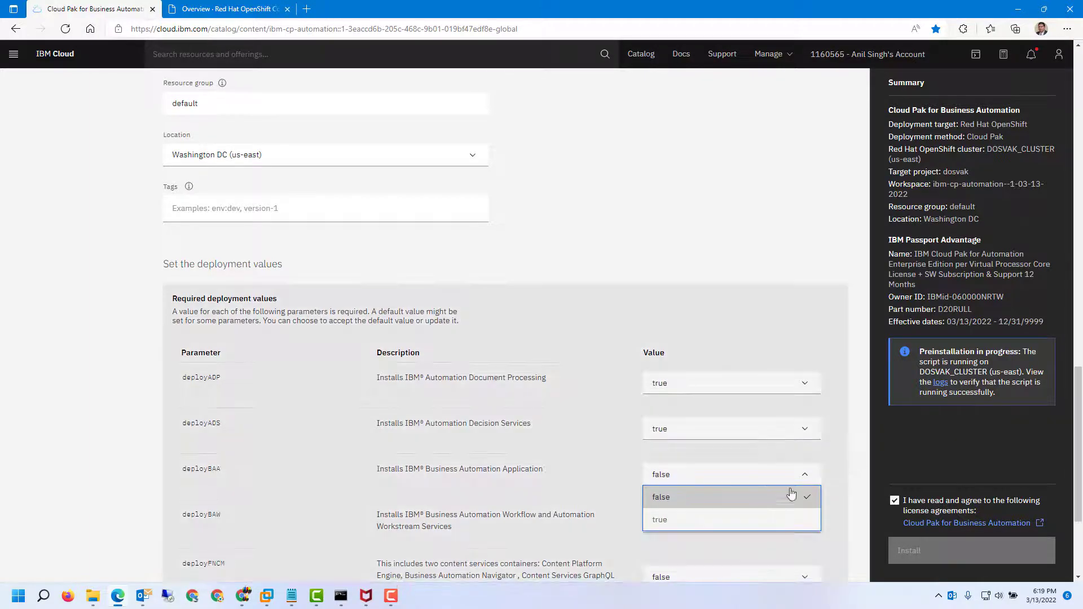
{"action": "left_click", "coordinate": [746, 518]}
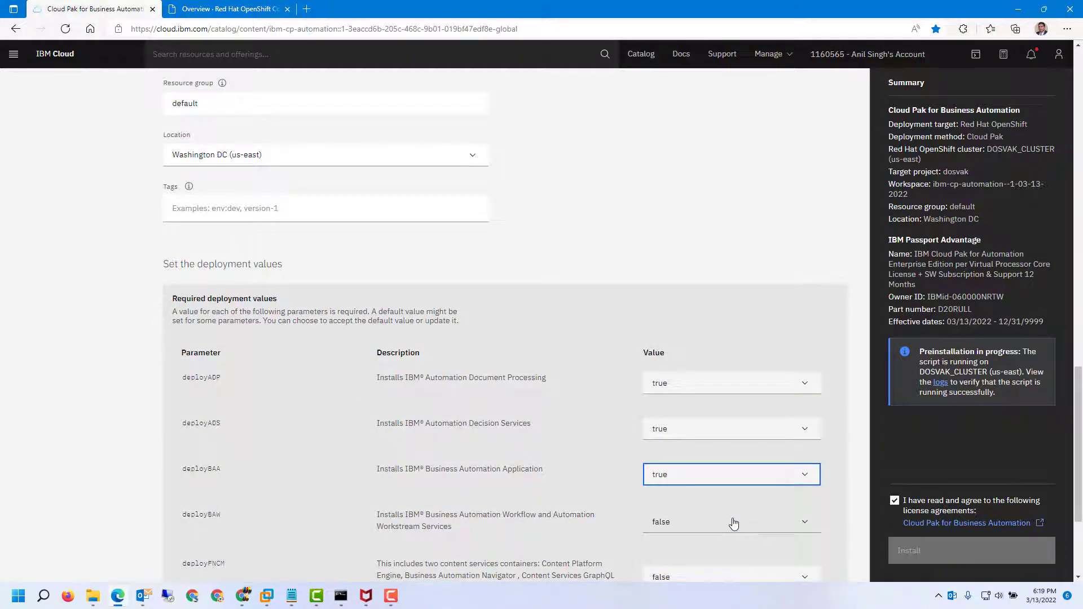
Set the deployBAW, deployFNCM and deployODM deployment values to true
{"action": "left_click", "coordinate": [733, 524]}
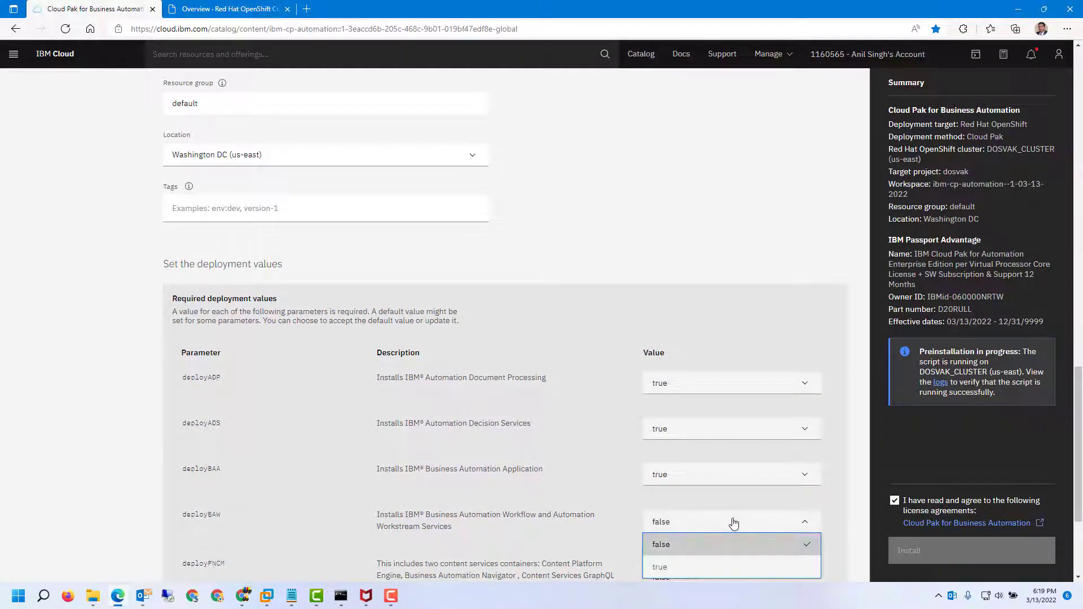
{"action": "left_click", "coordinate": [718, 565]}
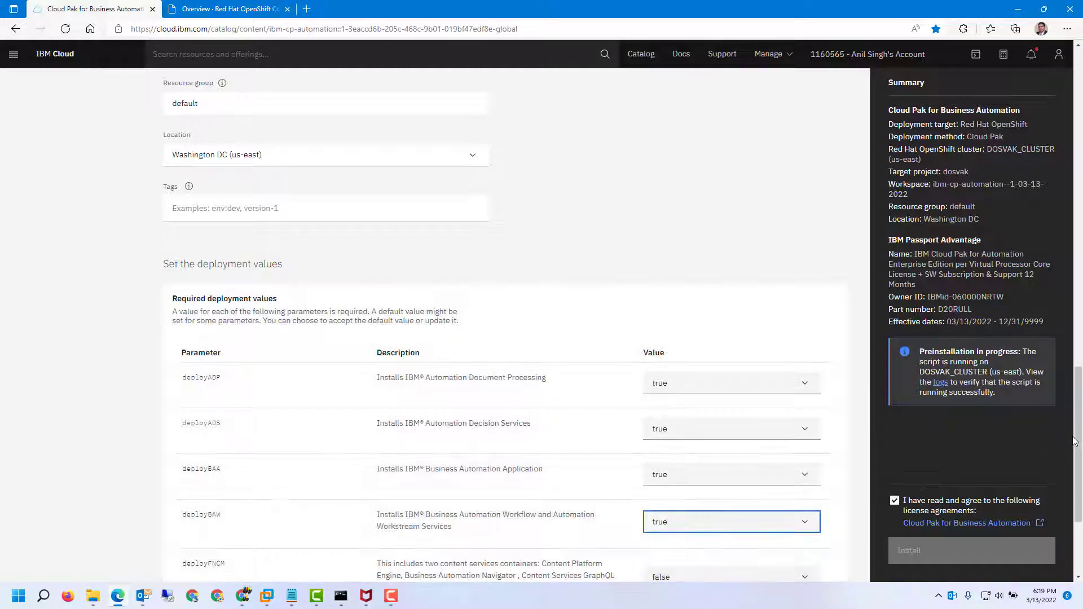
{"action": "scroll", "coordinate": [731, 432], "scroll_direction": "down", "scroll_amount": 3}
{"action": "left_click", "coordinate": [731, 432]}
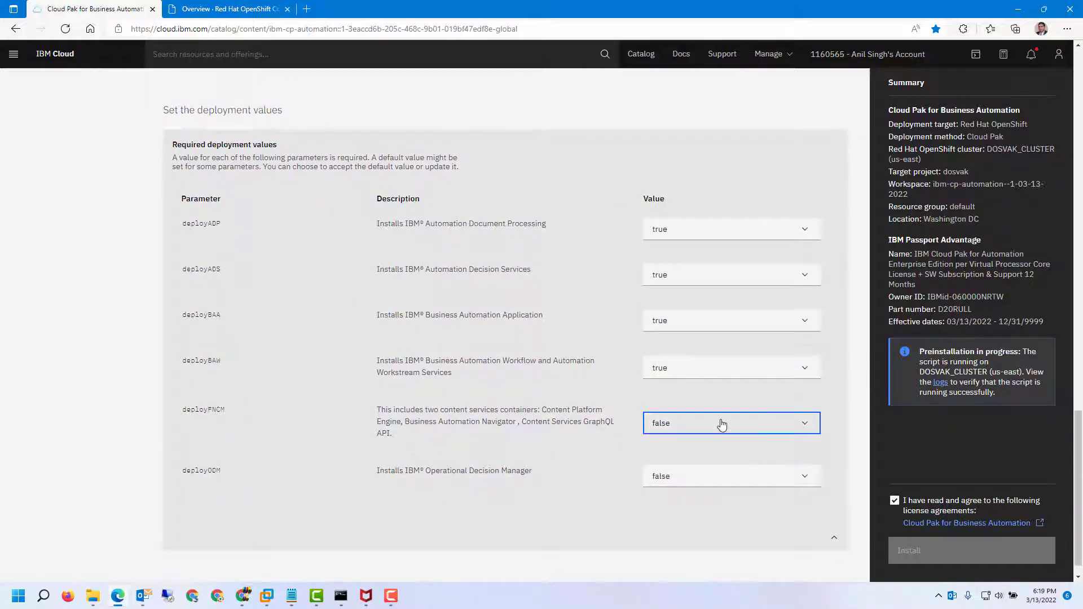
{"action": "left_click", "coordinate": [709, 468]}
{"action": "left_click", "coordinate": [709, 469]}
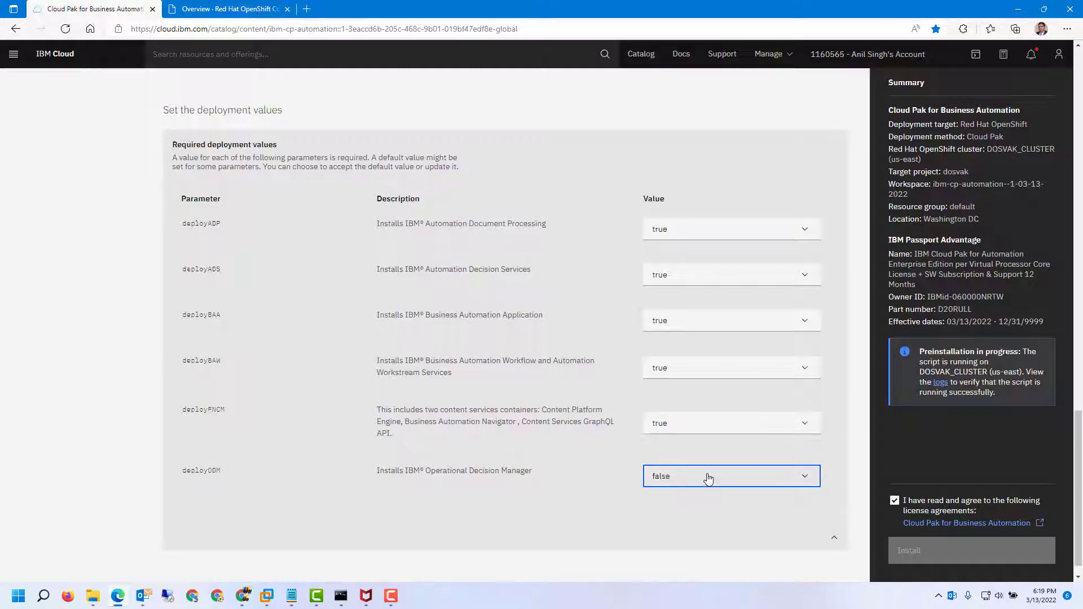
{"action": "left_click", "coordinate": [704, 522]}
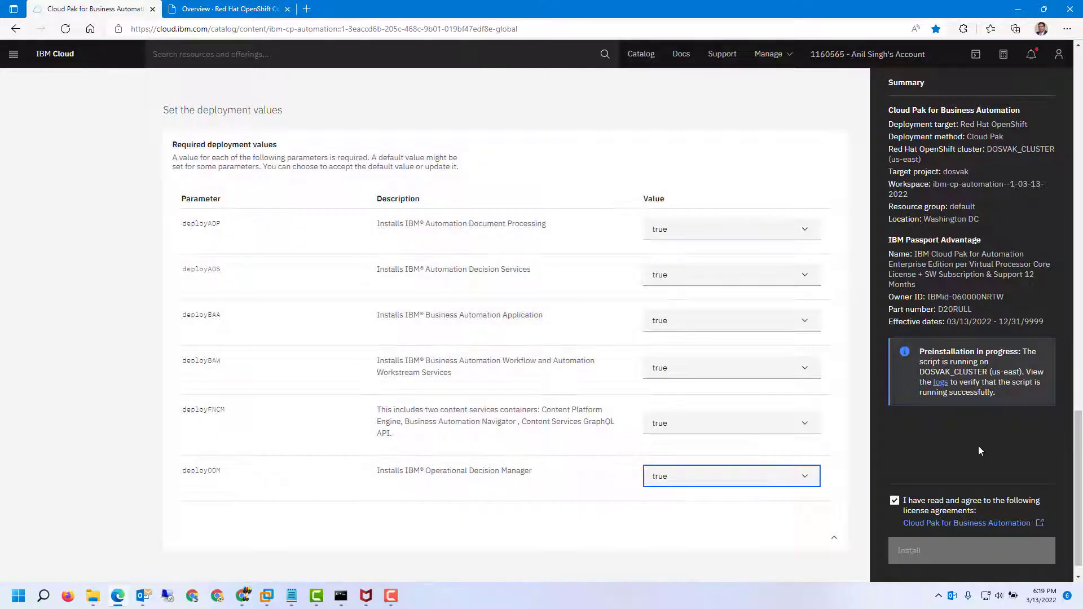
Check the preinstallation script status and workspace settings, and start the Cloud Pak installation
{"action": "scroll", "coordinate": [1077, 434], "scroll_direction": "up", "scroll_amount": 2}
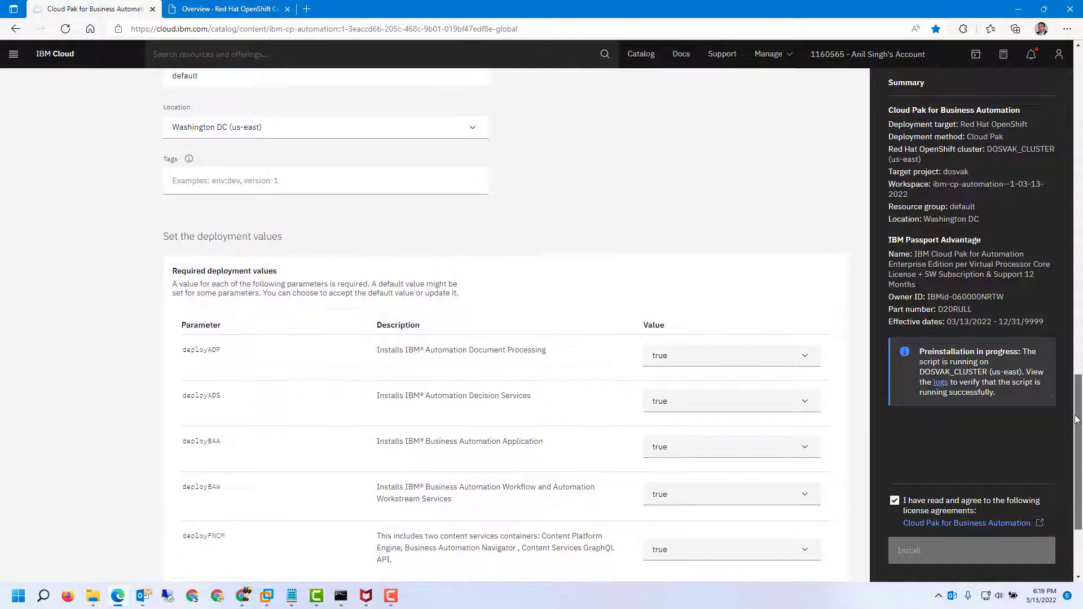
{"action": "left_click_drag", "start_coordinate": [1077, 419], "coordinate": [1053, 284]}
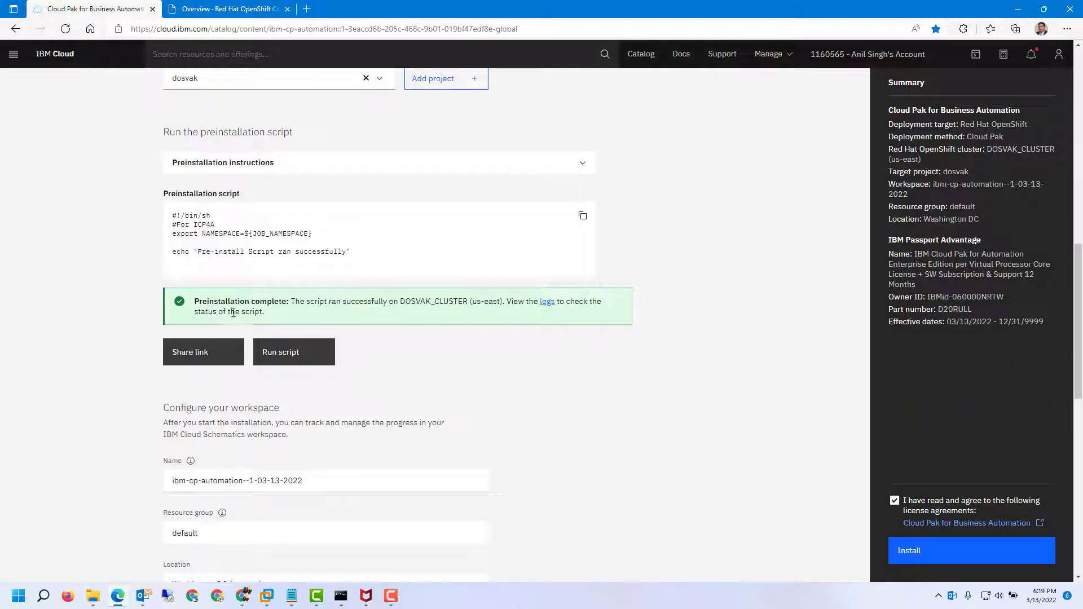
{"action": "left_click_drag", "start_coordinate": [1081, 299], "coordinate": [1077, 401]}
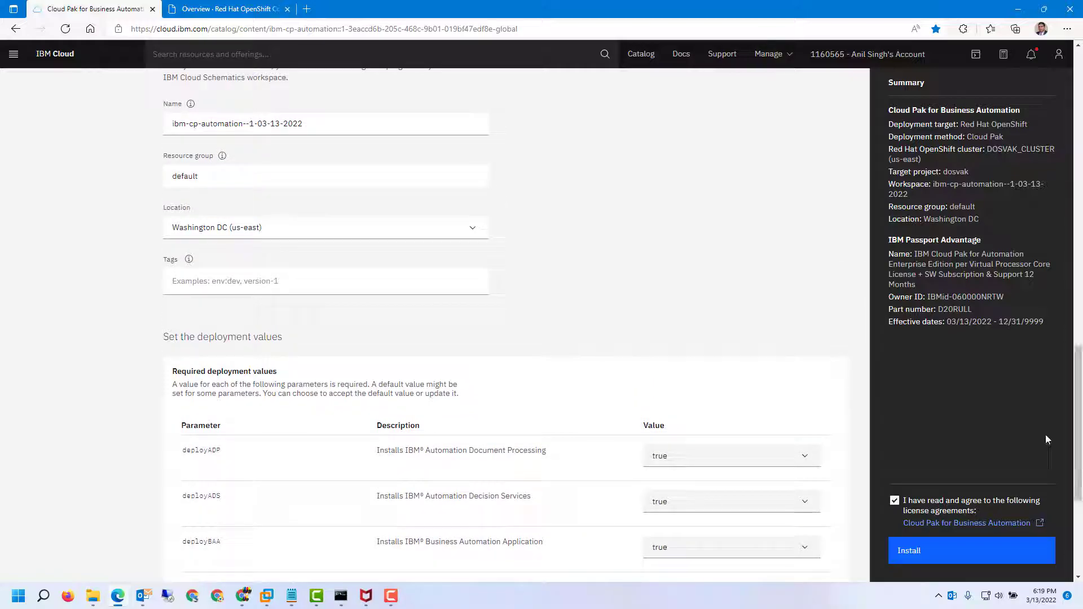
{"action": "left_click", "coordinate": [921, 557]}
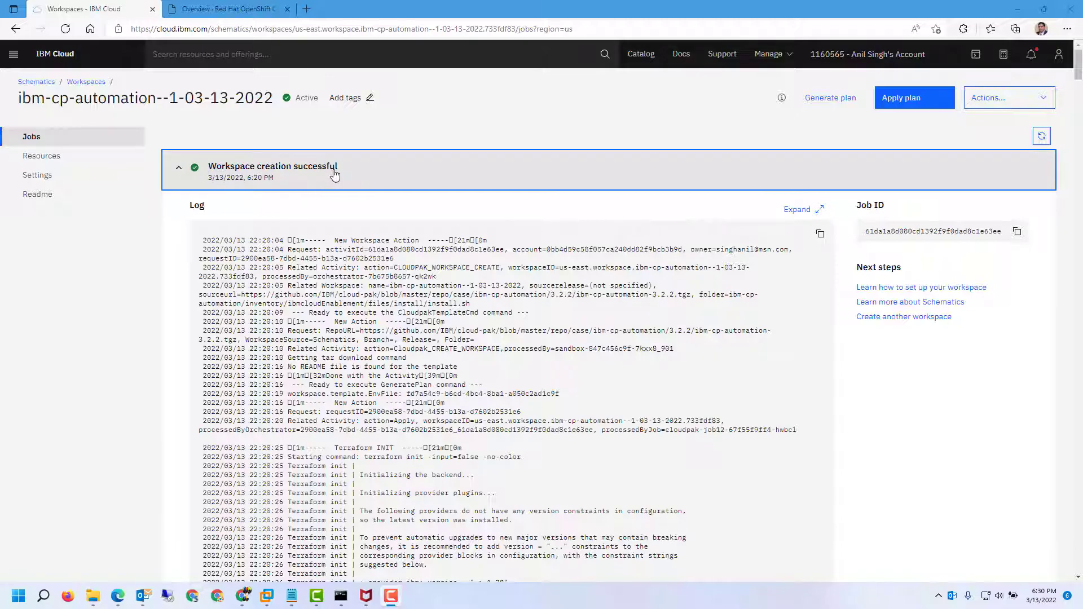
Examine the workspace creation log down to the IBM Automation Document Processing configuration section and highlight its heading
{"action": "left_click_drag", "start_coordinate": [1077, 75], "coordinate": [1078, 456]}
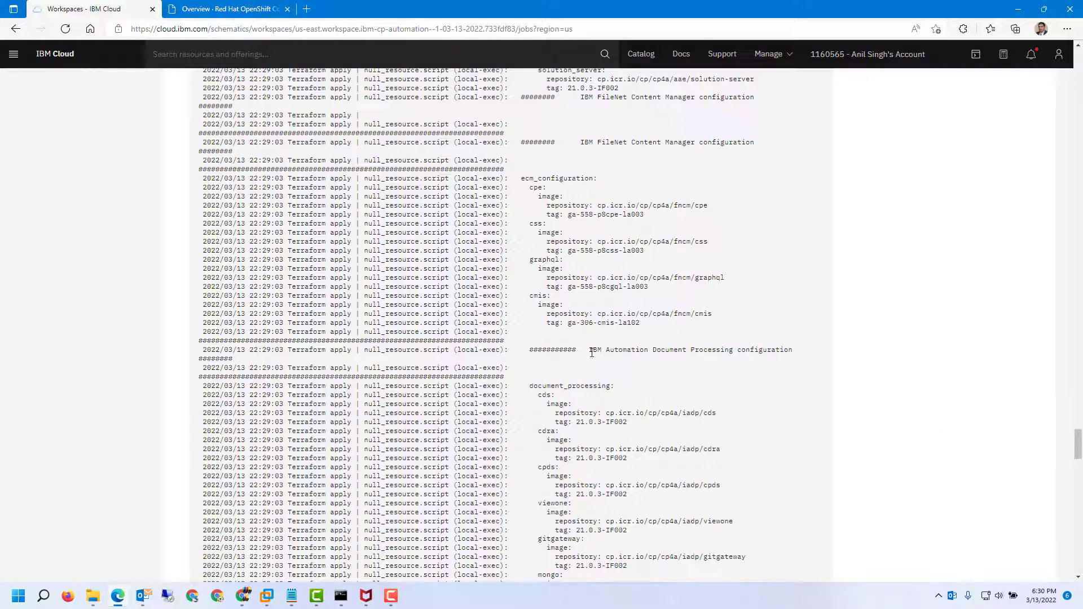
{"action": "left_click_drag", "start_coordinate": [591, 351], "coordinate": [780, 350]}
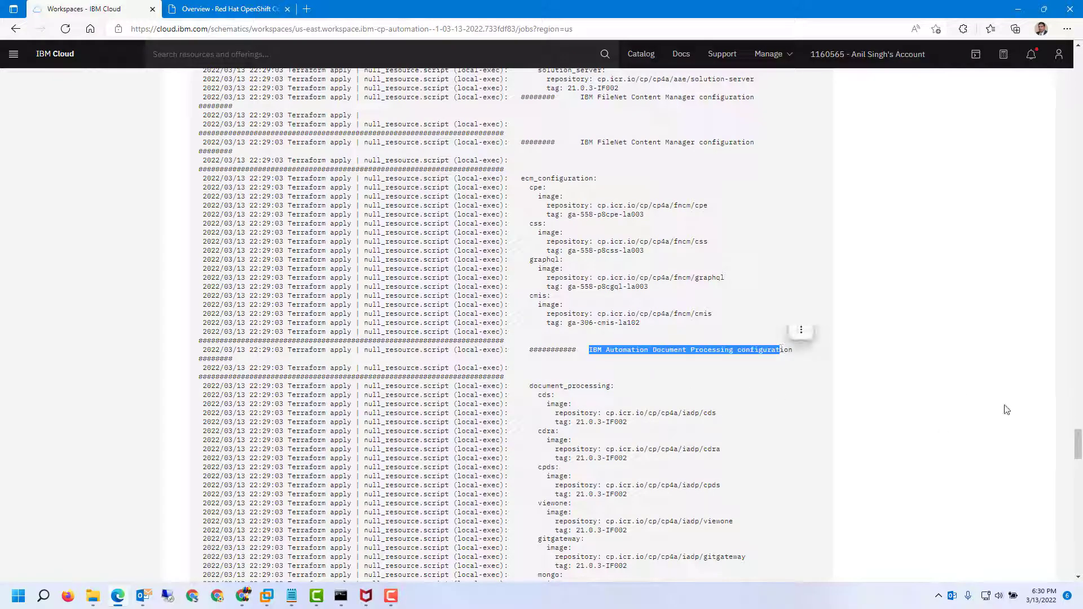
Check the workspace status above the creation log and switch to the OpenShift web console
{"action": "left_click_drag", "start_coordinate": [1078, 448], "coordinate": [1070, 45]}
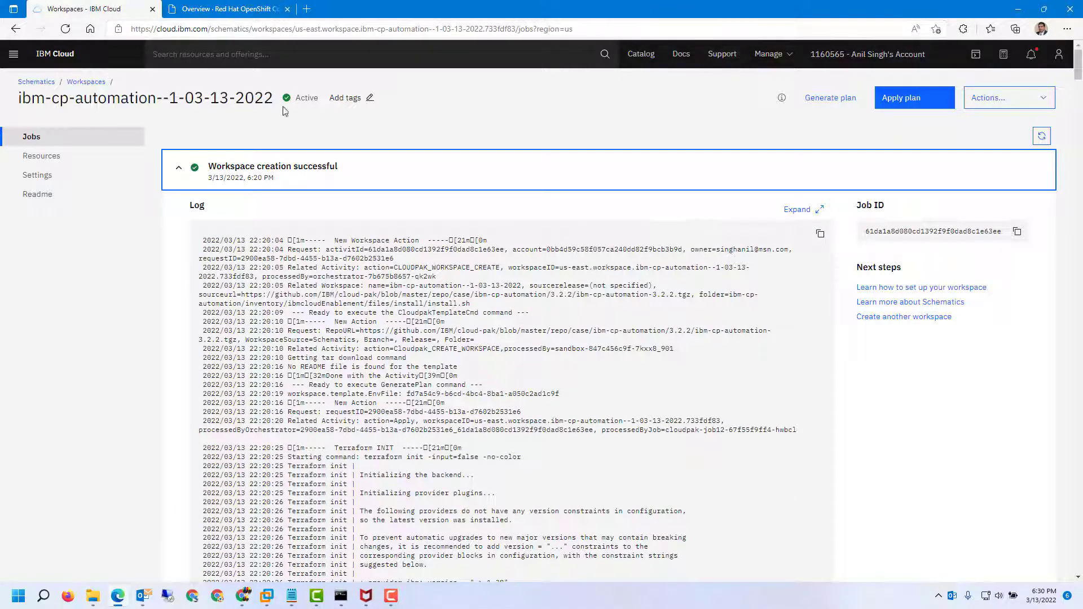
{"action": "left_click", "coordinate": [232, 9]}
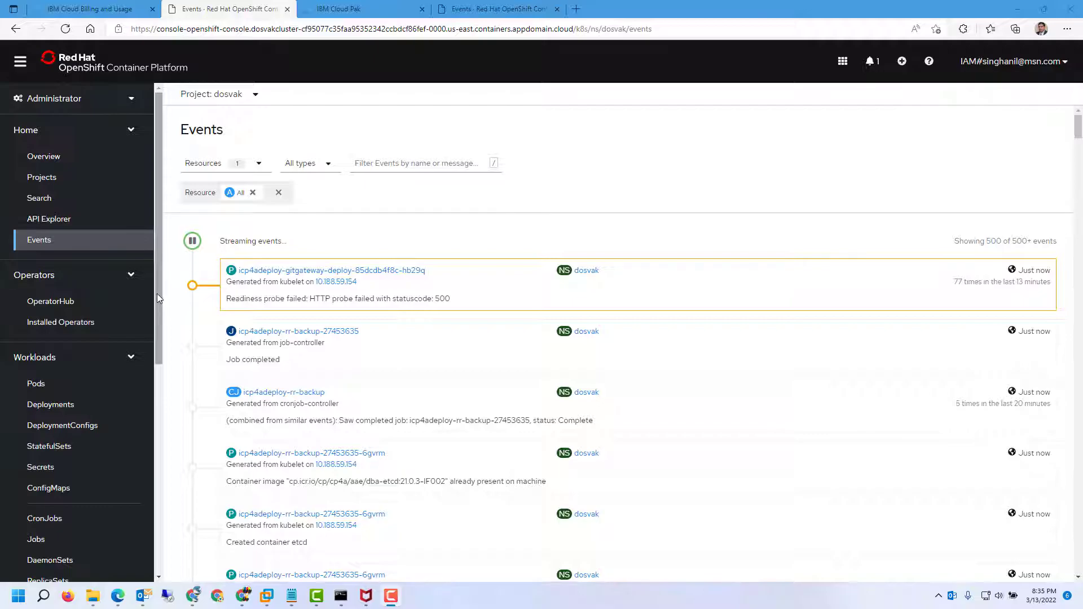
Search the dosvak project's ConfigMaps by name for "icp", and replace the search term with "access"
{"action": "left_click_drag", "start_coordinate": [157, 293], "coordinate": [157, 273]}
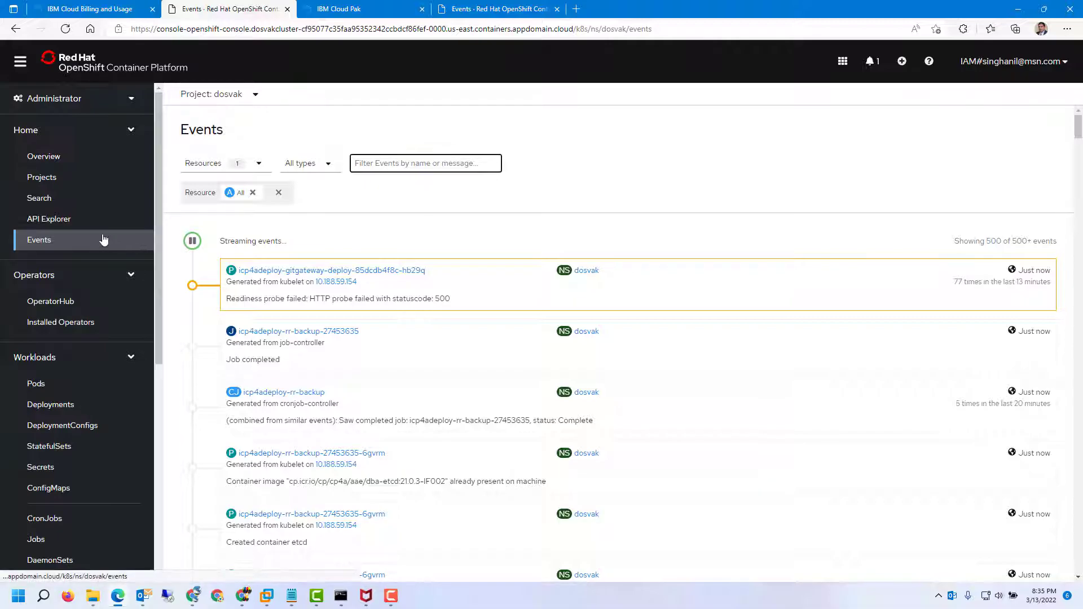
{"action": "left_click", "coordinate": [86, 492]}
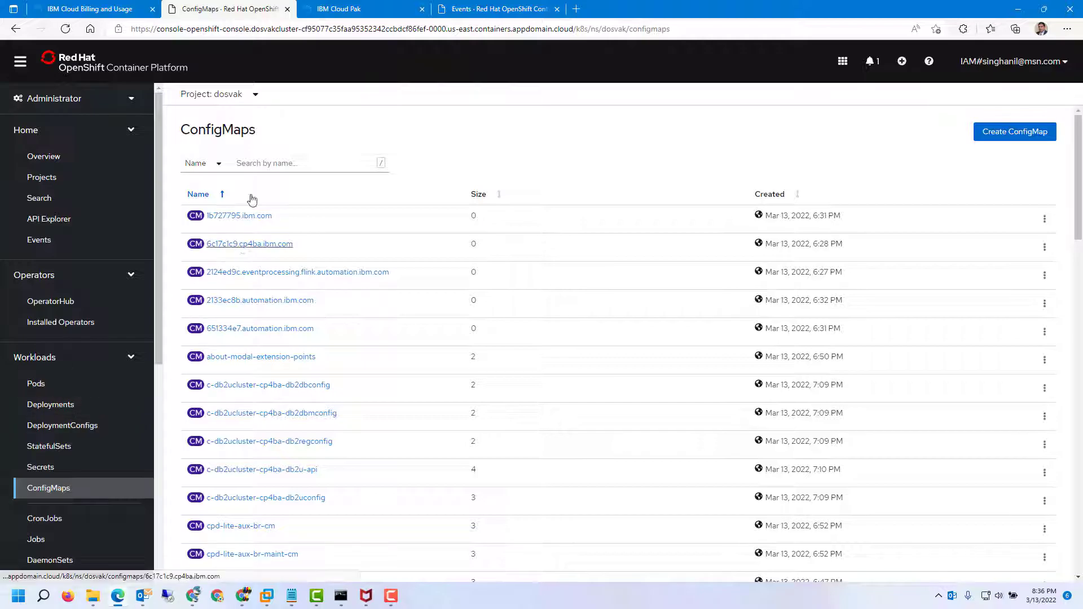
{"action": "left_click", "coordinate": [287, 164]}
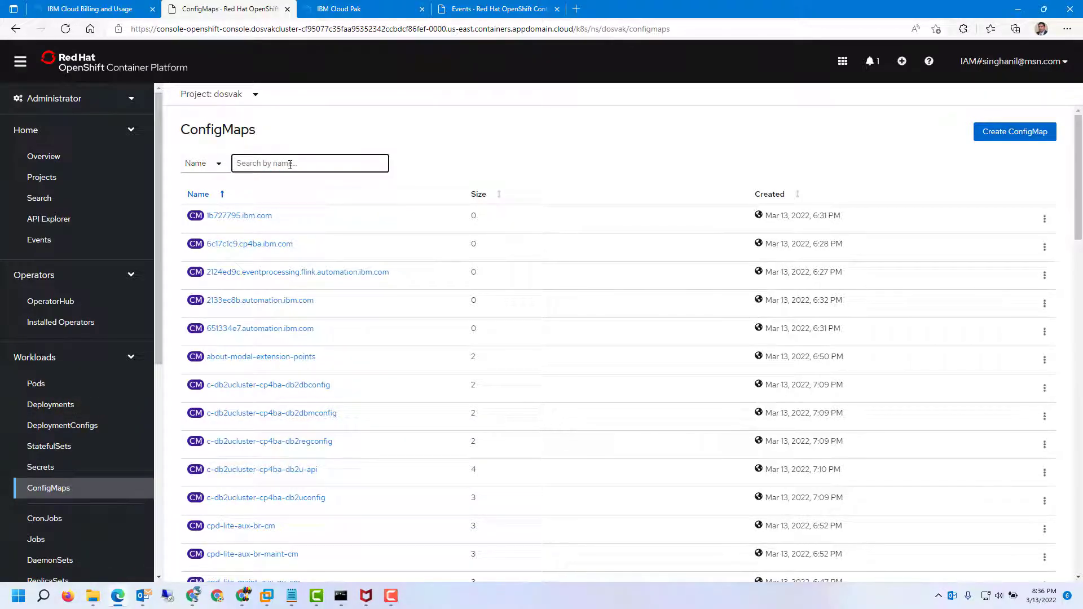
{"action": "type", "text": "icp"}
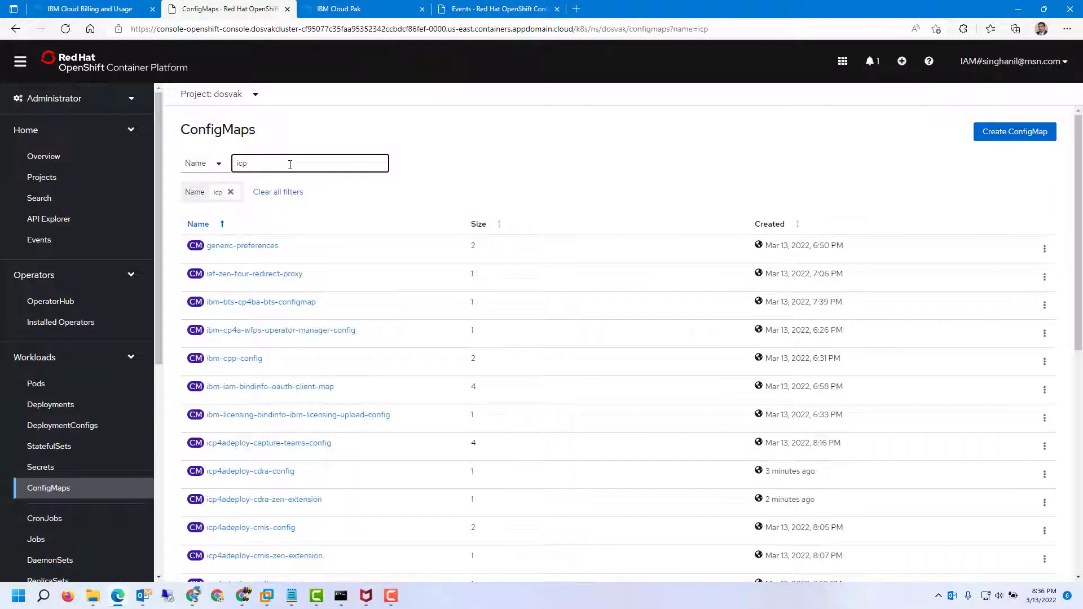
{"action": "type", "text": "5a"}
{"action": "key", "text": "BackSpace"}
{"action": "type", "text": "4"}
{"action": "key", "text": "BackSpace"}
{"action": "key", "text": "BackSpace"}
{"action": "key", "text": "BackSpace"}
{"action": "key", "text": "BackSpace"}
{"action": "type", "text": "access"}
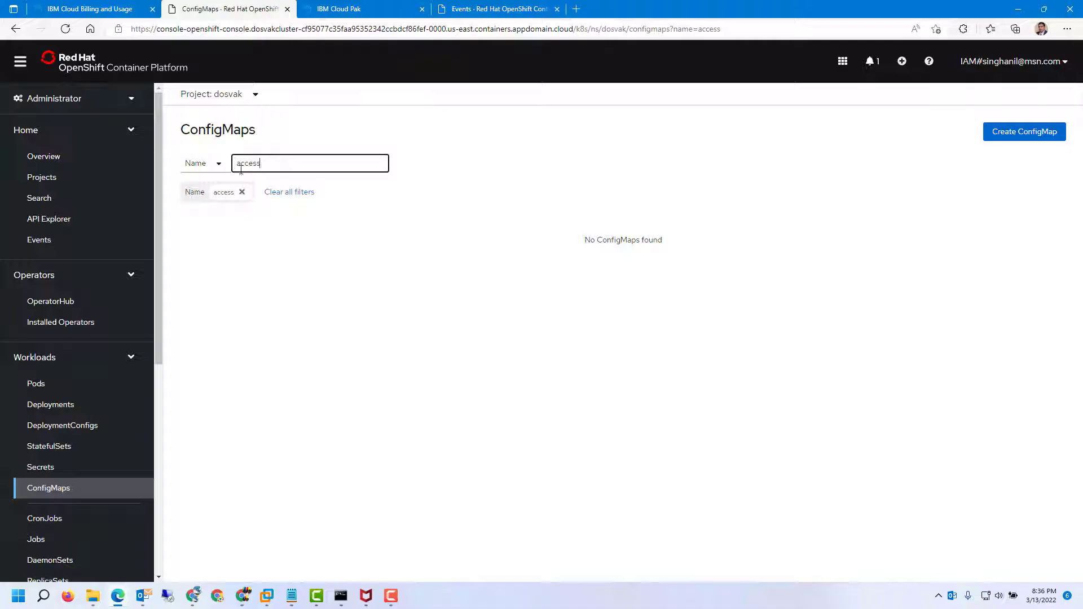
Review the dosvak project's events and its pods, including the creation times of the newest pods
{"action": "left_click", "coordinate": [113, 242]}
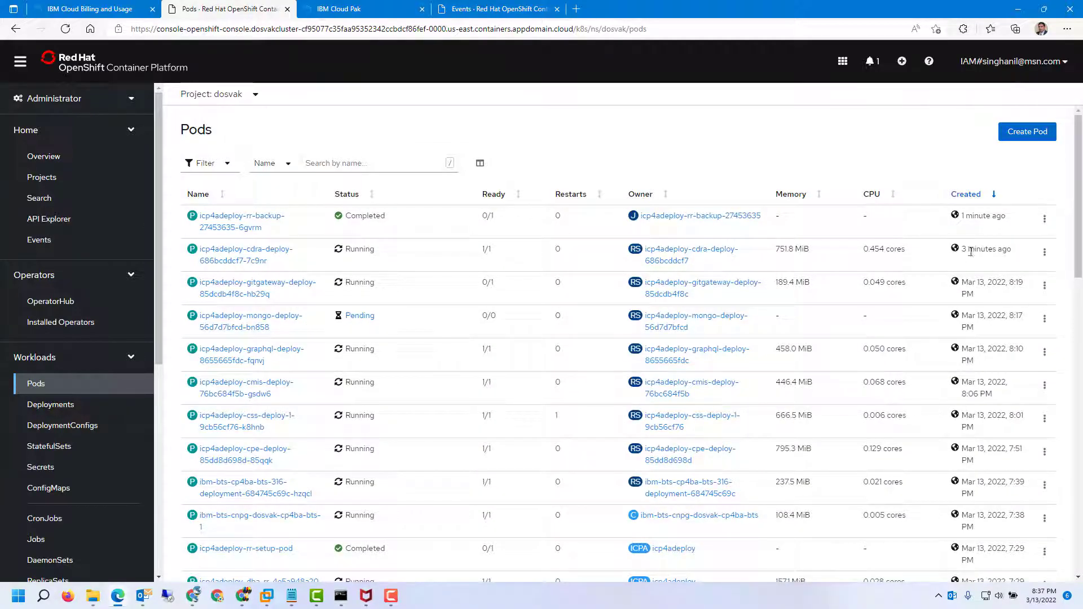
{"action": "mouse_move", "coordinate": [995, 248]}
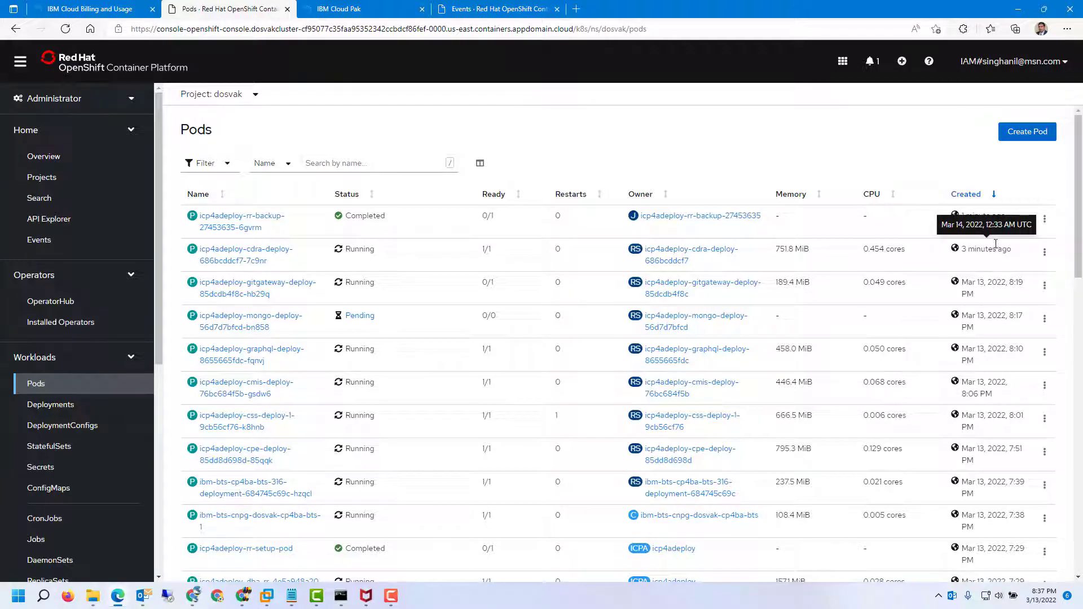
{"action": "mouse_move", "coordinate": [991, 220]}
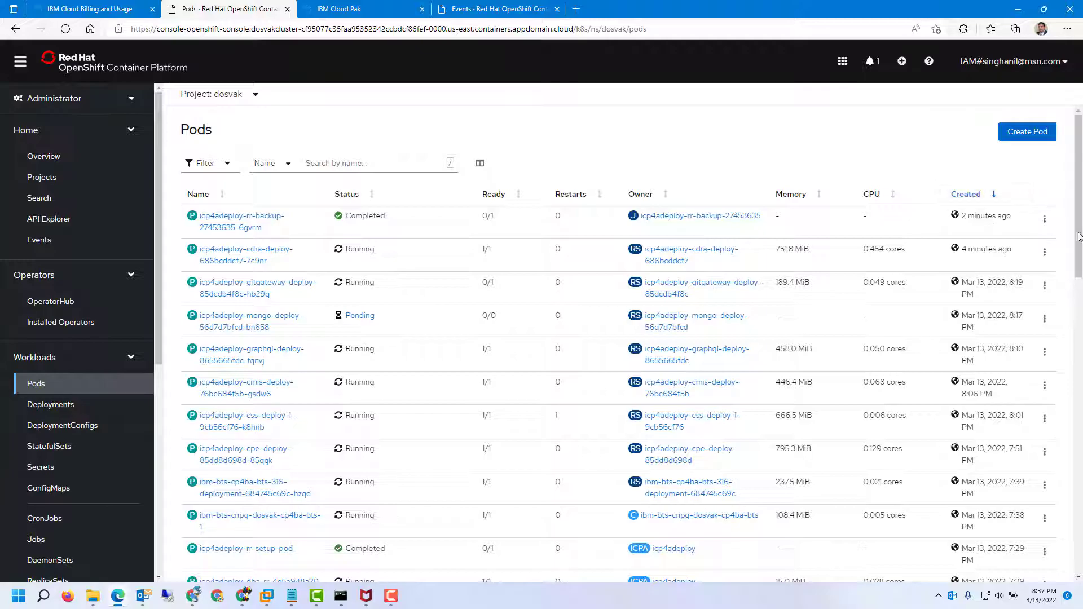
{"action": "left_click_drag", "start_coordinate": [1081, 241], "coordinate": [1082, 383]}
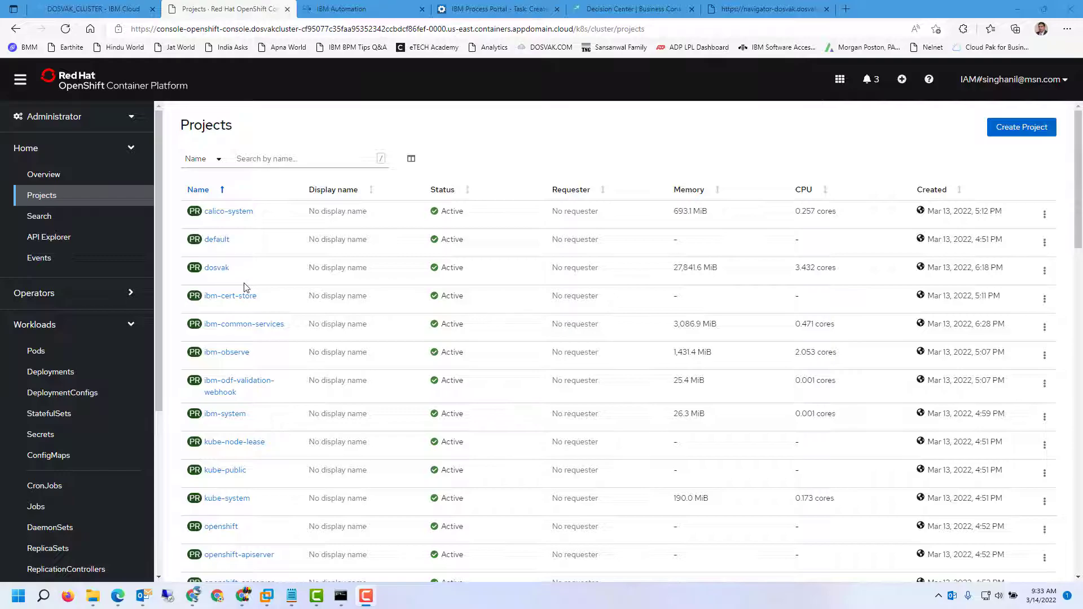
Open the dosvak project and review its overview down to the resource inventory
{"action": "left_click", "coordinate": [218, 268]}
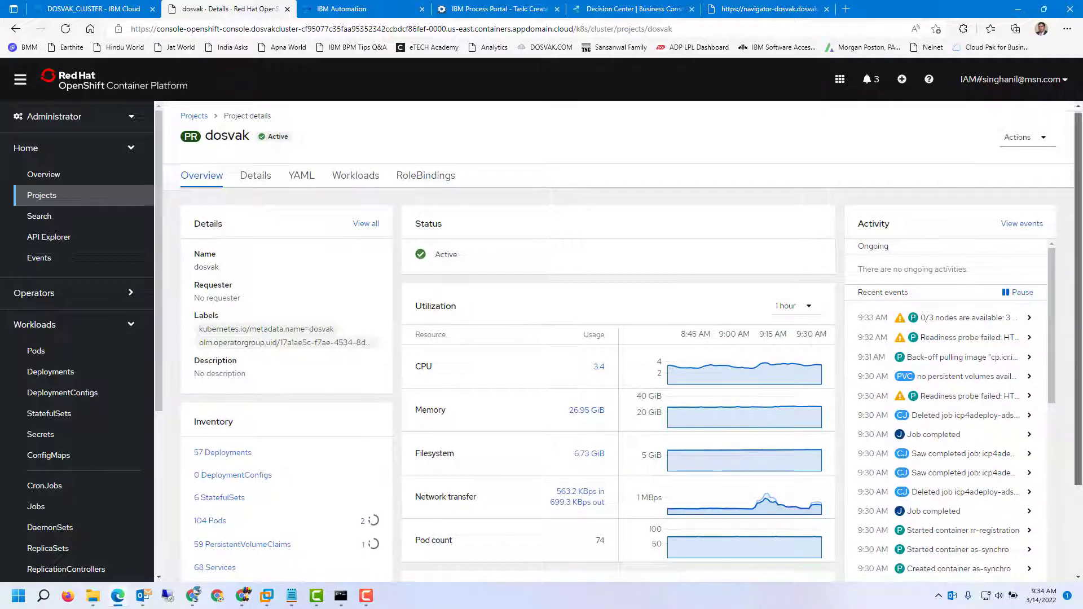
{"action": "scroll", "coordinate": [1081, 342], "scroll_direction": "down", "scroll_amount": 2}
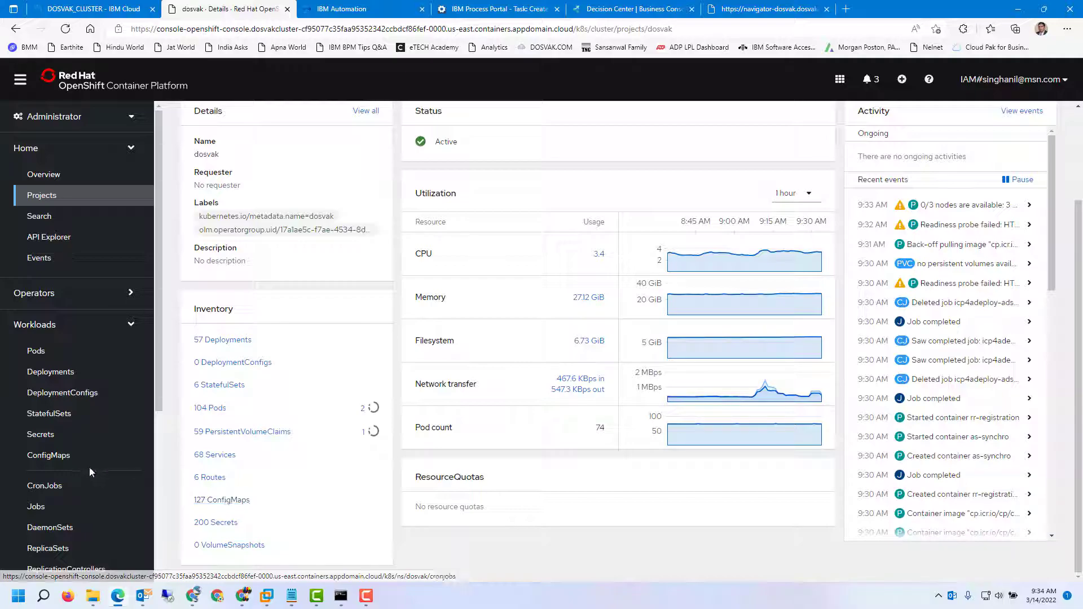
Filter the dosvak ConfigMaps by "access" and review the access data in icp4adeploy-cp4ba-access-info through the ODM section
{"action": "left_click", "coordinate": [51, 456]}
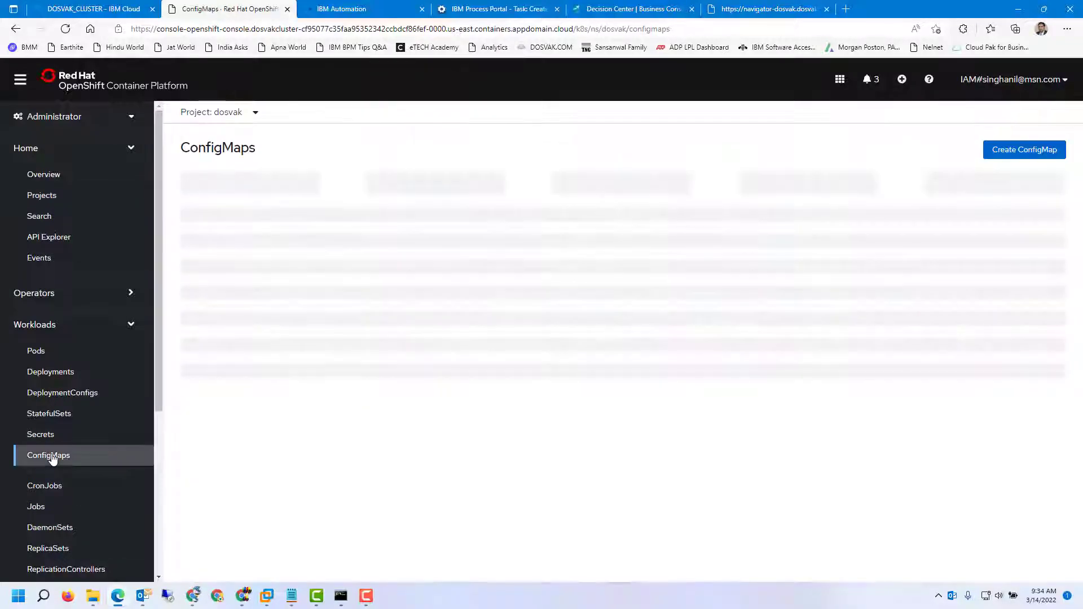
{"action": "left_click", "coordinate": [278, 181]}
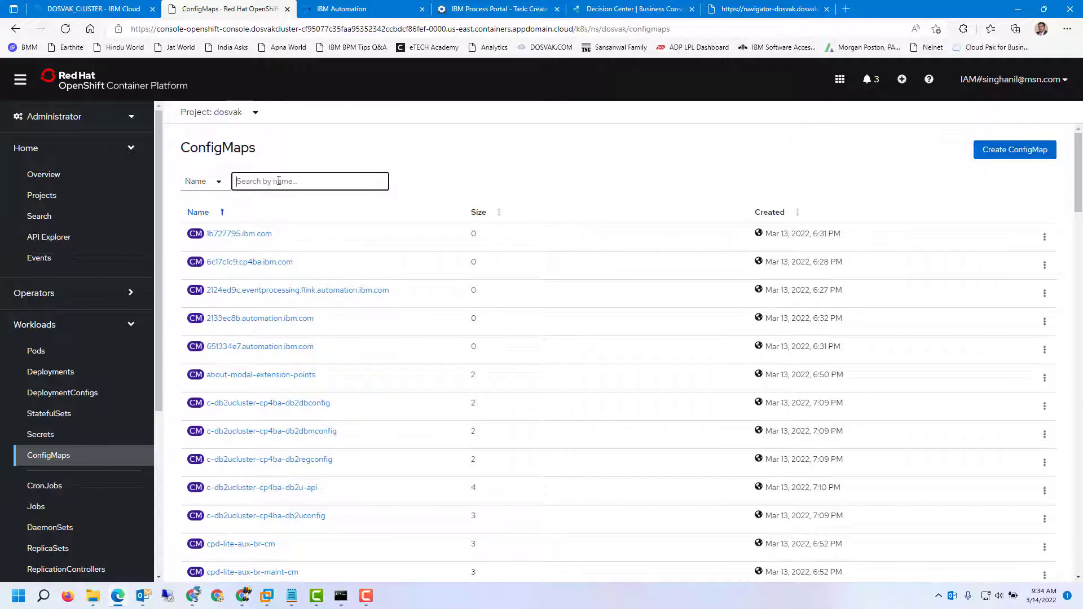
{"action": "type", "text": "access"}
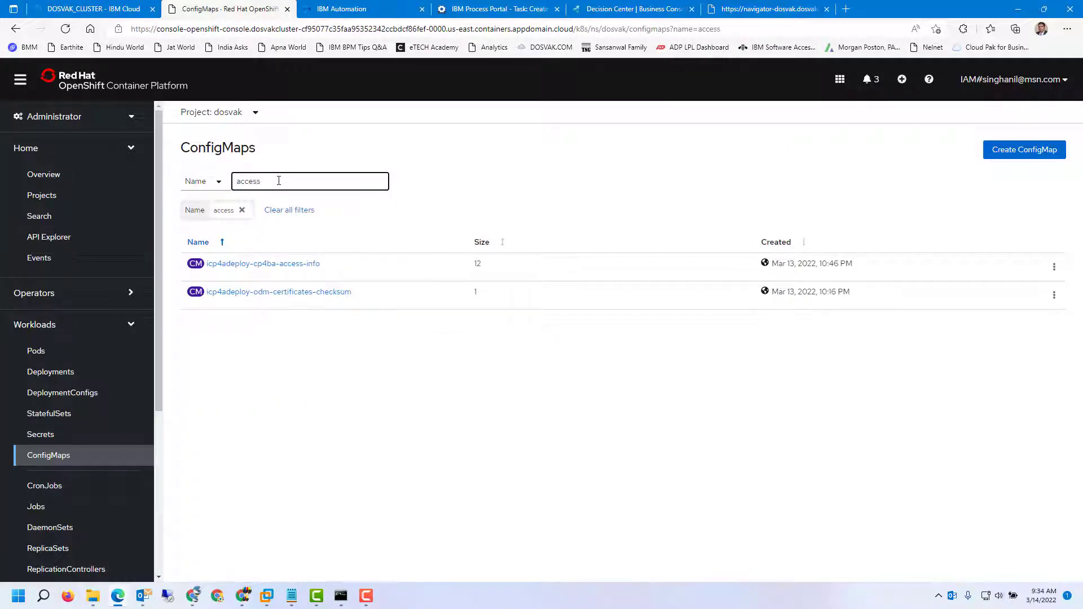
{"action": "left_click", "coordinate": [298, 269]}
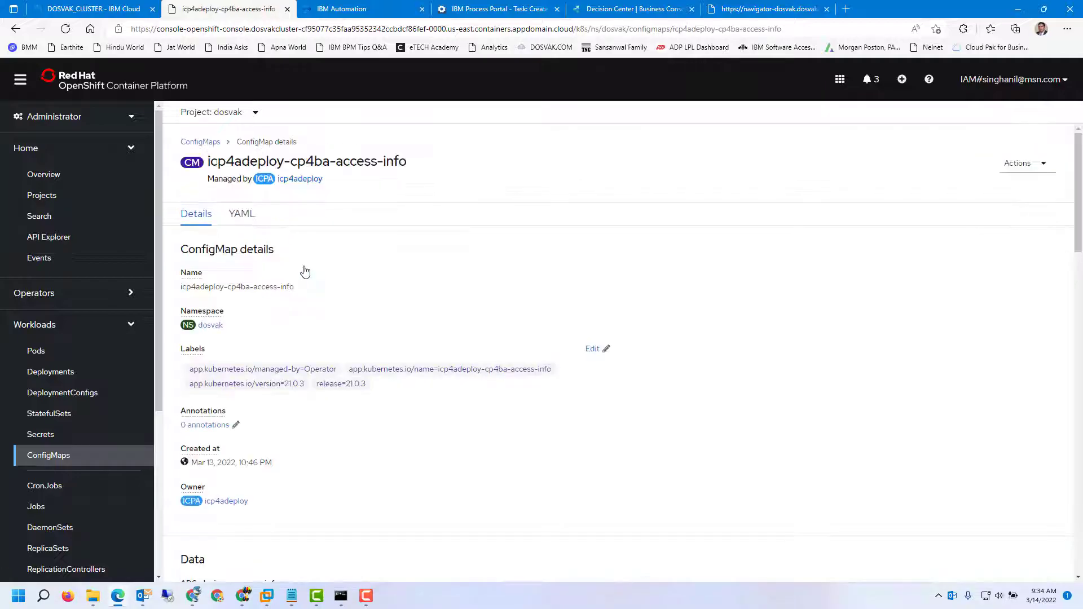
{"action": "left_click_drag", "start_coordinate": [1078, 205], "coordinate": [1081, 302]}
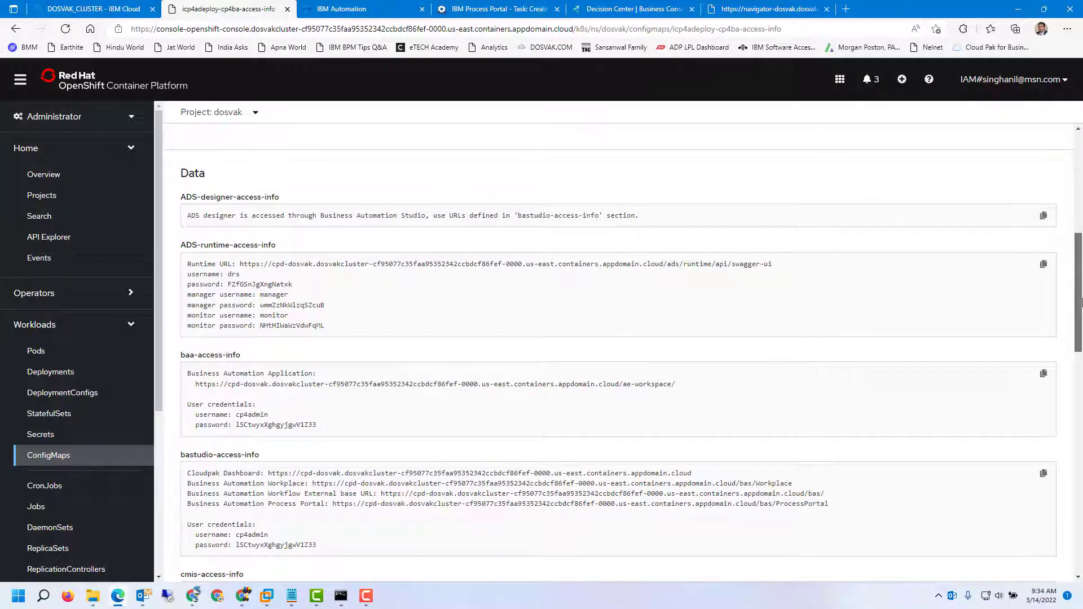
{"action": "left_click_drag", "start_coordinate": [1081, 302], "coordinate": [1081, 530]}
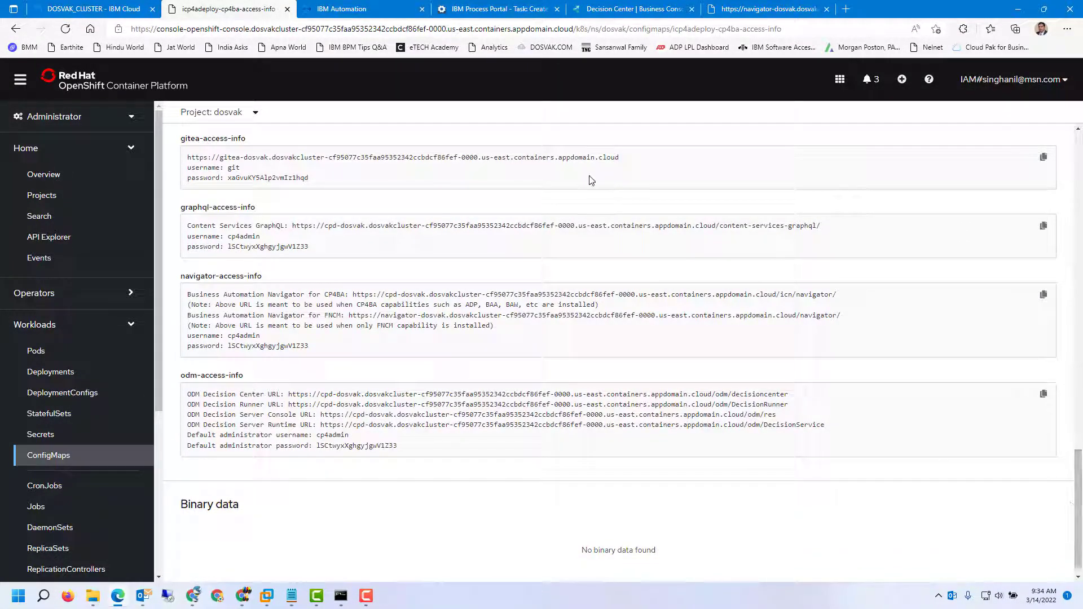
Go to the Cloud Pak Automation home page and open the Dosvak Benchmark workflow automation from the business automations
{"action": "left_click", "coordinate": [353, 12]}
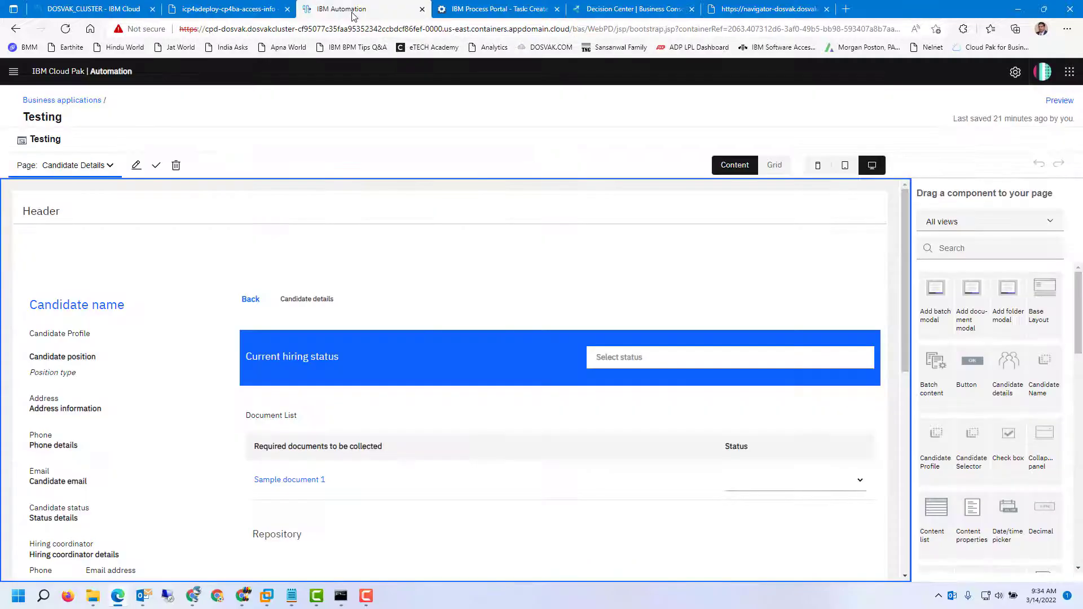
{"action": "left_click", "coordinate": [14, 71]}
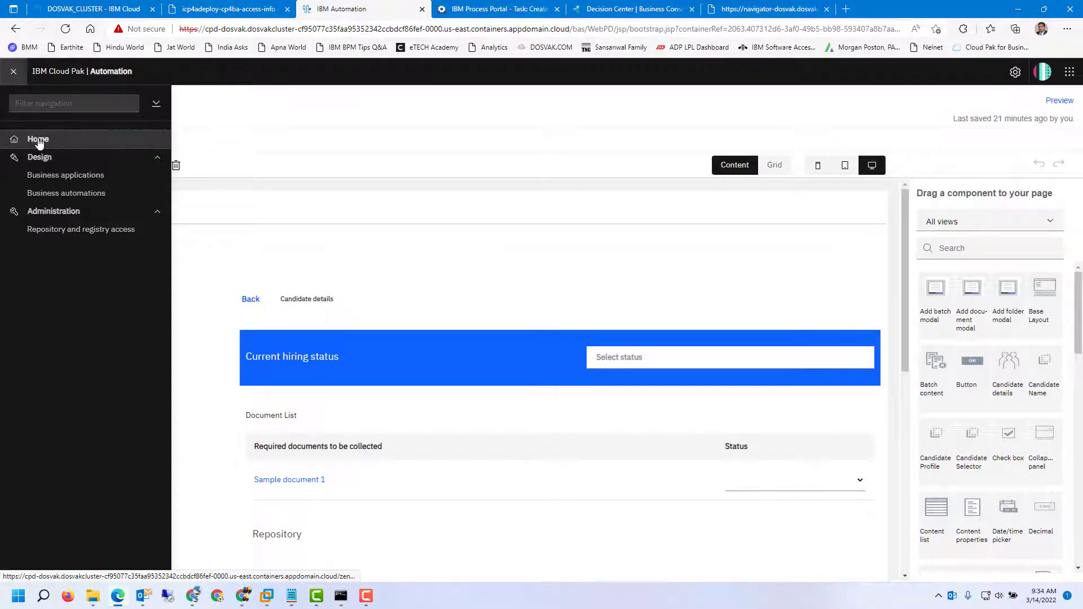
{"action": "left_click", "coordinate": [37, 141]}
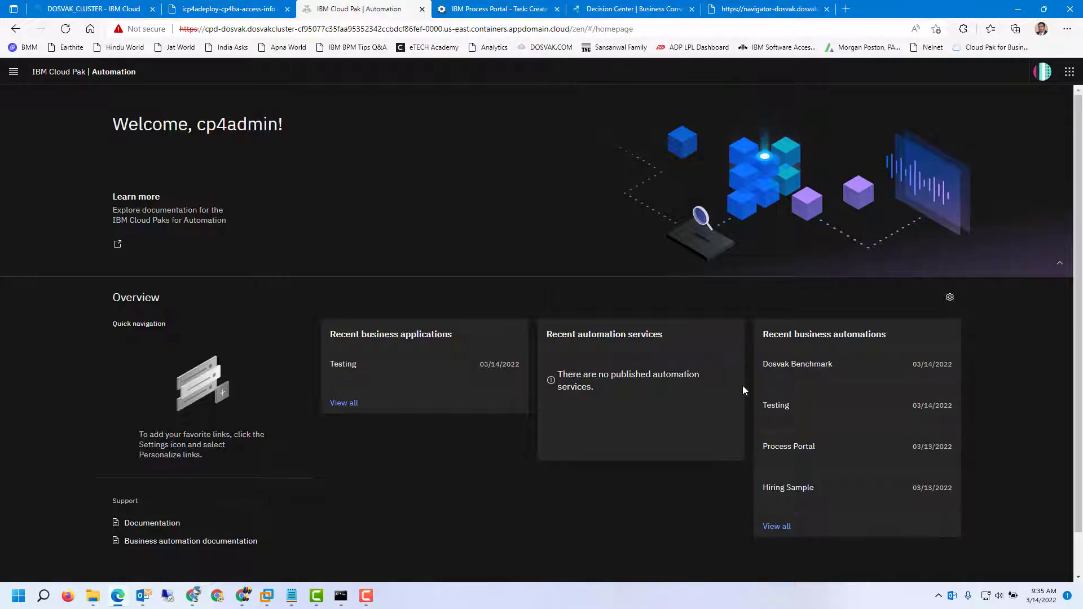
{"action": "left_click", "coordinate": [773, 406]}
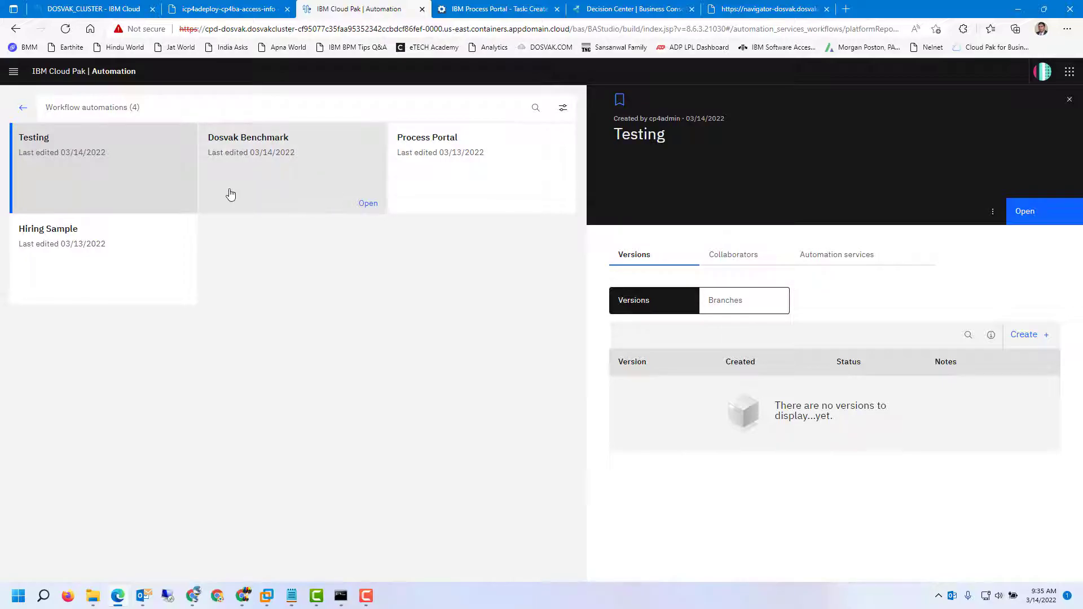
{"action": "left_click", "coordinate": [364, 206]}
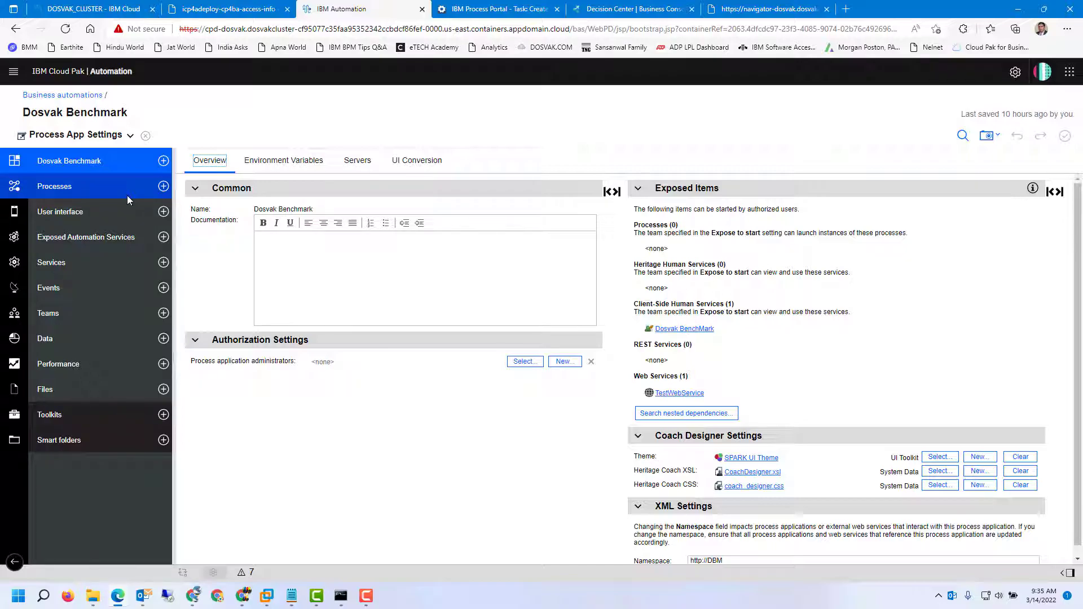
Open the Testing business application, decline the guided tours, and review its Candidate Details page
{"action": "left_click", "coordinate": [13, 73]}
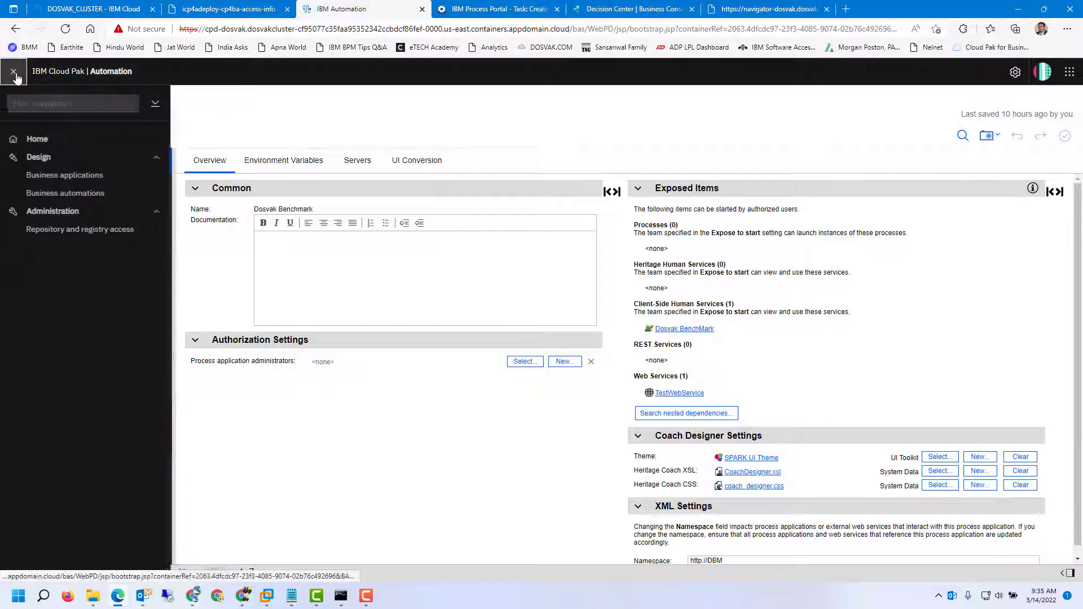
{"action": "left_click", "coordinate": [106, 182]}
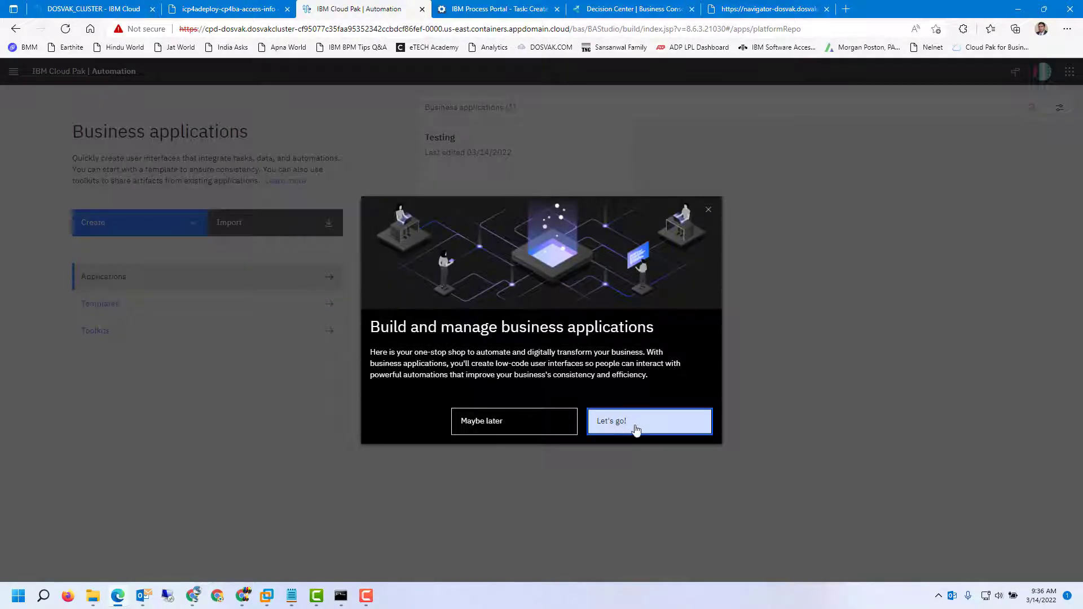
{"action": "left_click", "coordinate": [532, 432]}
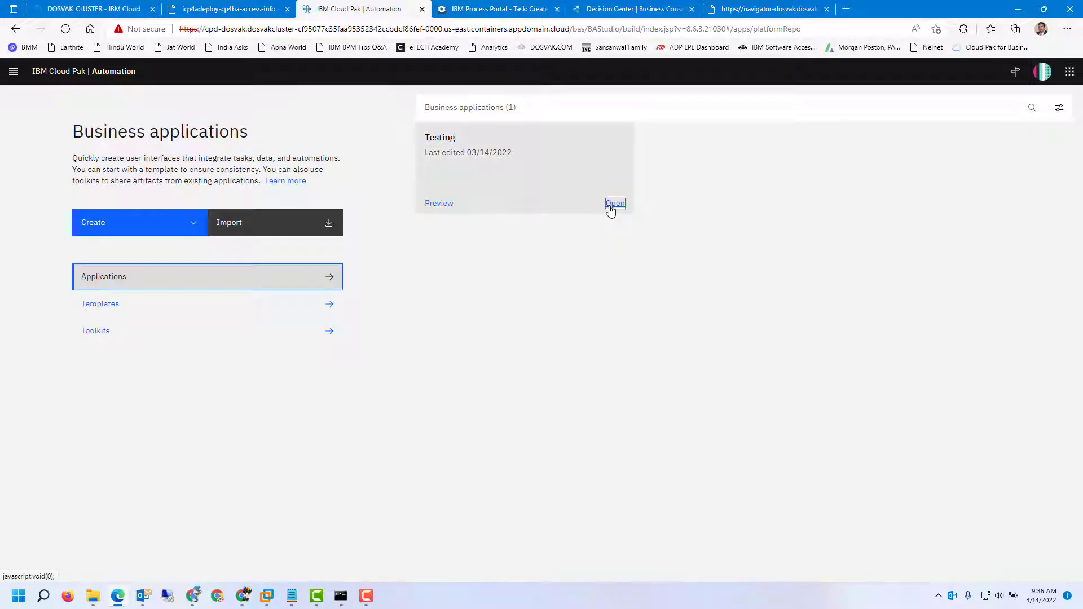
{"action": "left_click", "coordinate": [612, 206]}
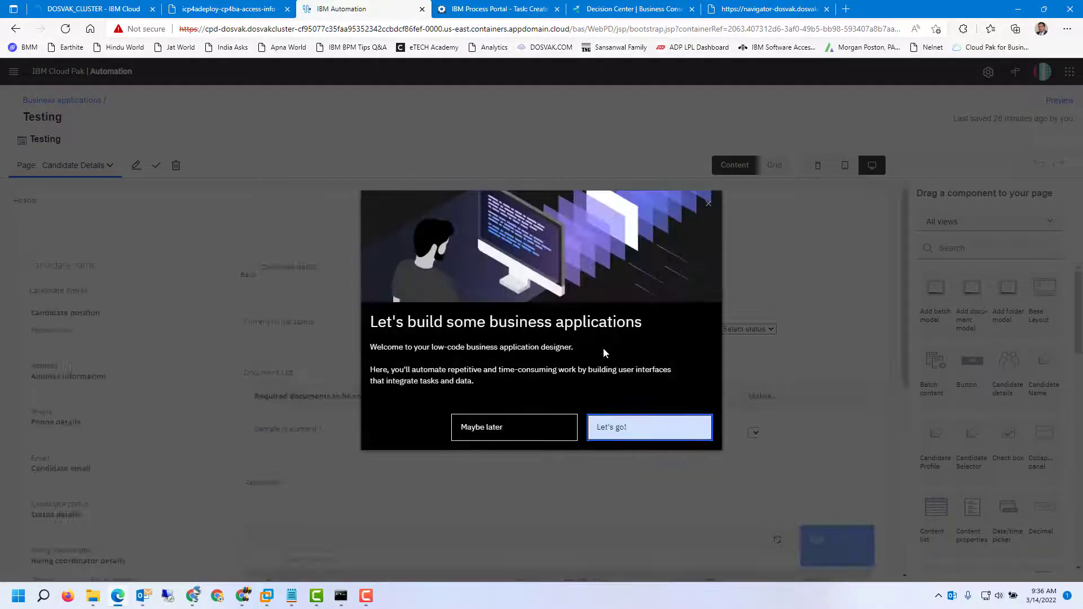
{"action": "left_click", "coordinate": [527, 431]}
{"action": "mouse_move", "coordinate": [904, 272]}
{"action": "left_mouse_down"}
{"action": "mouse_move", "coordinate": [915, 409]}
{"action": "mouse_move", "coordinate": [893, 260]}
{"action": "left_mouse_up"}
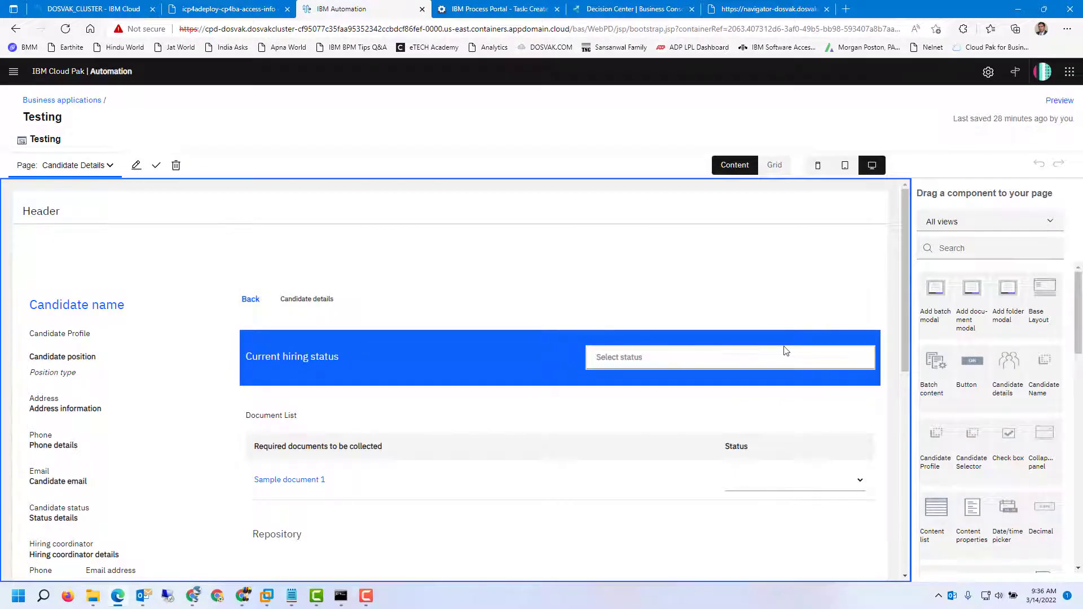
{"action": "left_click_drag", "start_coordinate": [904, 347], "coordinate": [916, 321]}
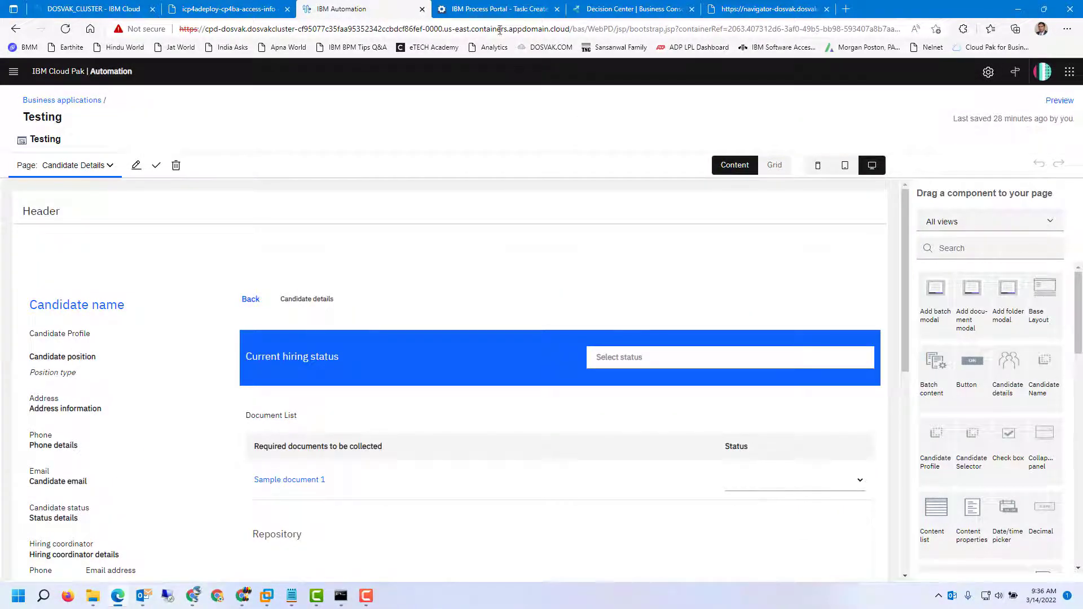
Check the deployed Process Portal, Decision Center and Navigator pages, and return to the icp4adeploy-cp4ba-access-info ConfigMap
{"action": "left_click", "coordinate": [496, 9]}
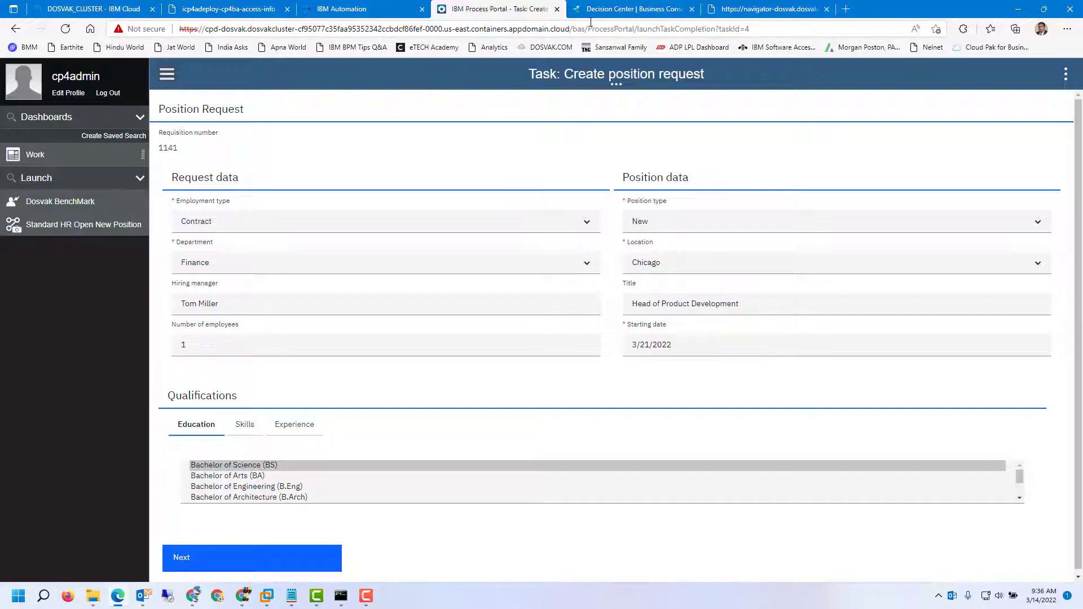
{"action": "left_click", "coordinate": [625, 12]}
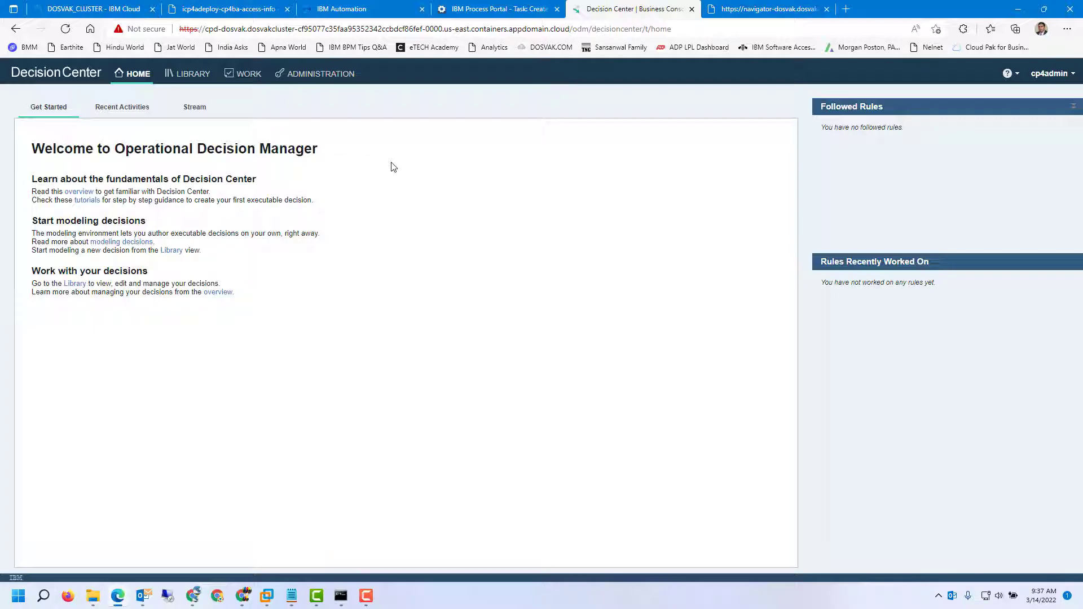
{"action": "left_click", "coordinate": [747, 11]}
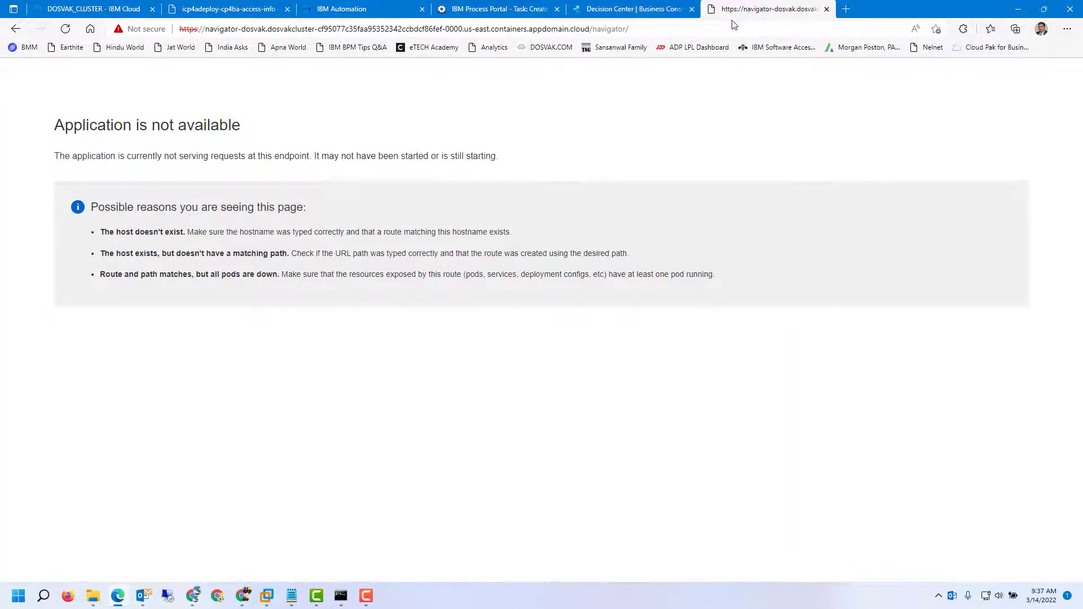
{"action": "left_click", "coordinate": [644, 12]}
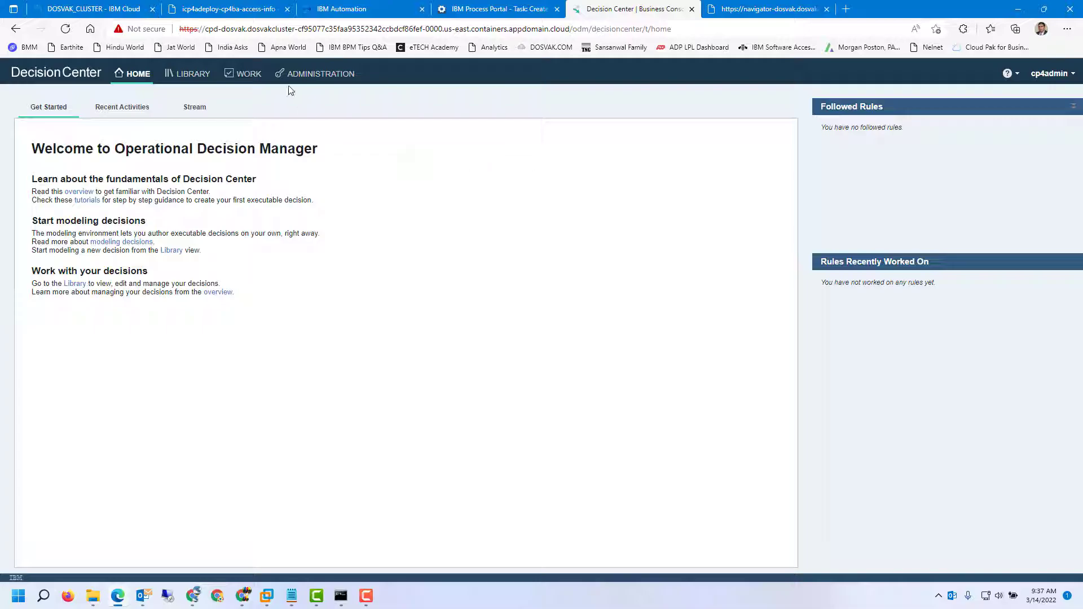
{"action": "left_click", "coordinate": [226, 9]}
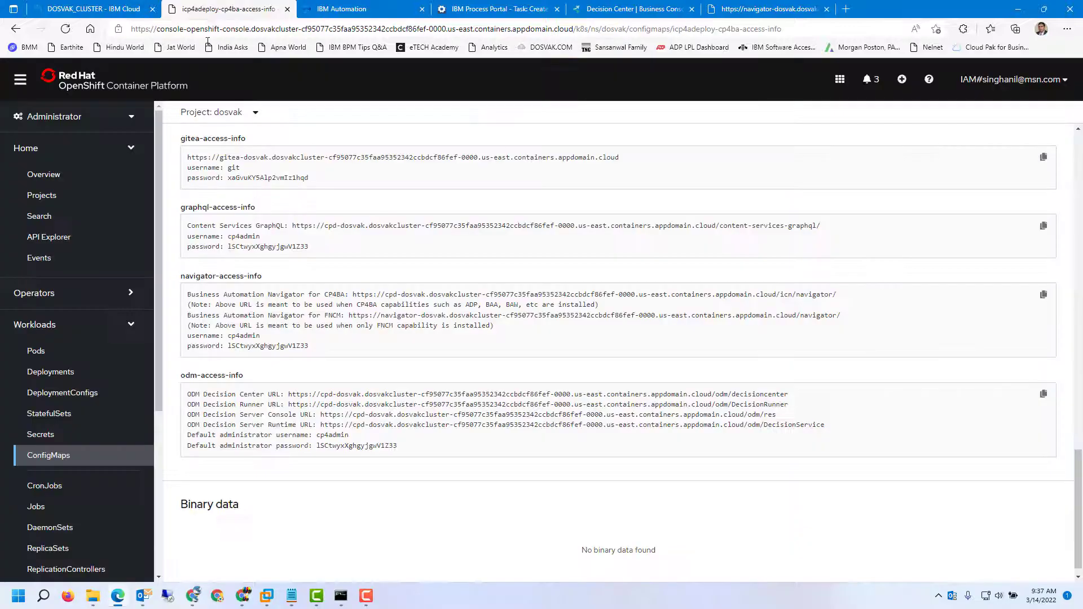
Open the dosvak project from the cluster's project list and review its overview, including resource utilization, inventory and recent activity events
{"action": "left_click", "coordinate": [145, 238]}
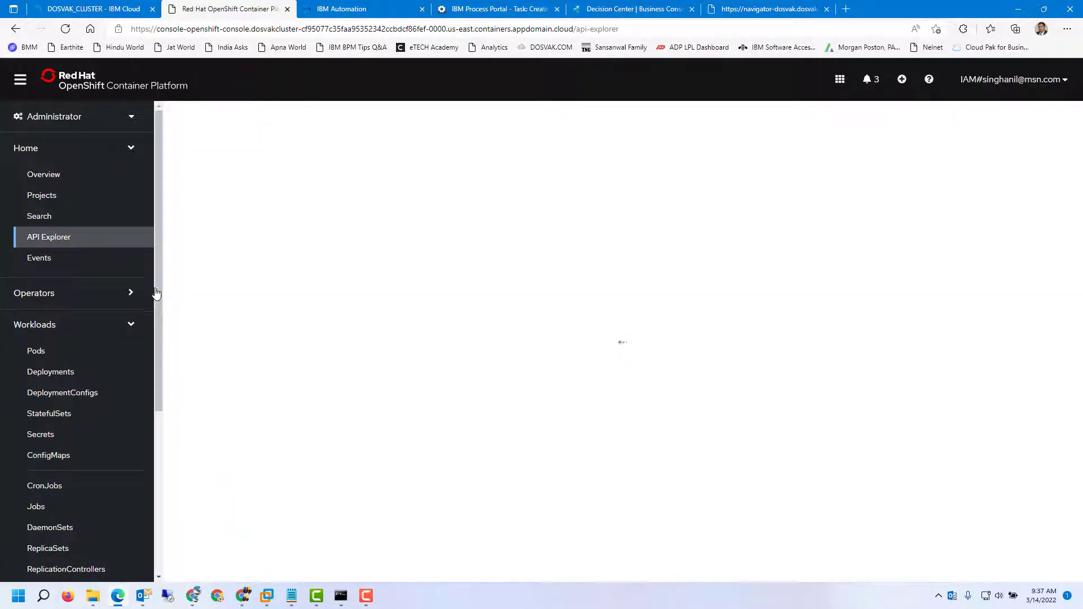
{"action": "left_click_drag", "start_coordinate": [160, 297], "coordinate": [154, 261]}
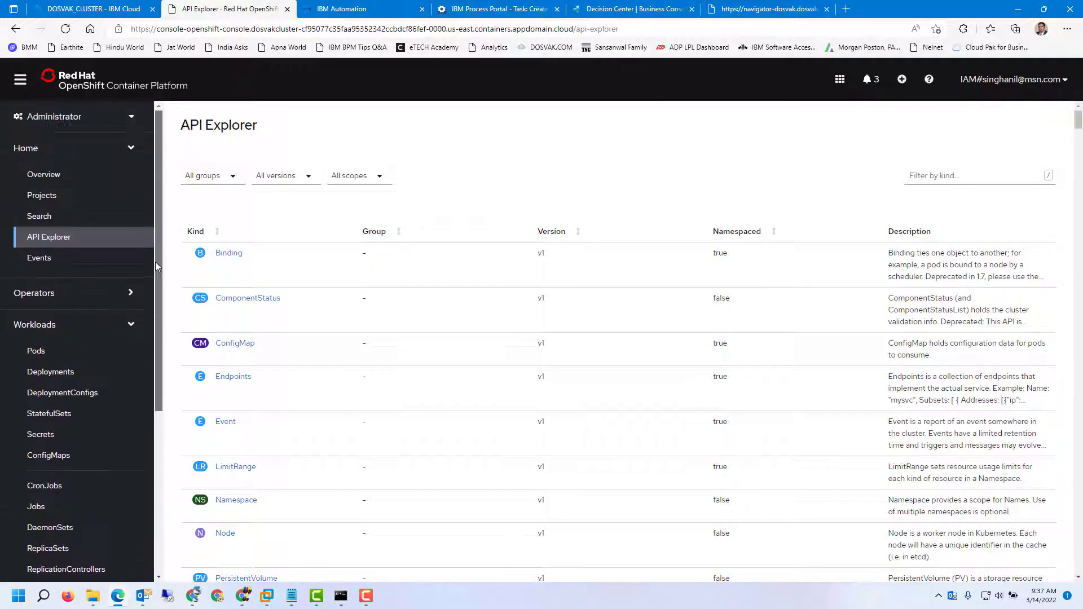
{"action": "left_click", "coordinate": [102, 196]}
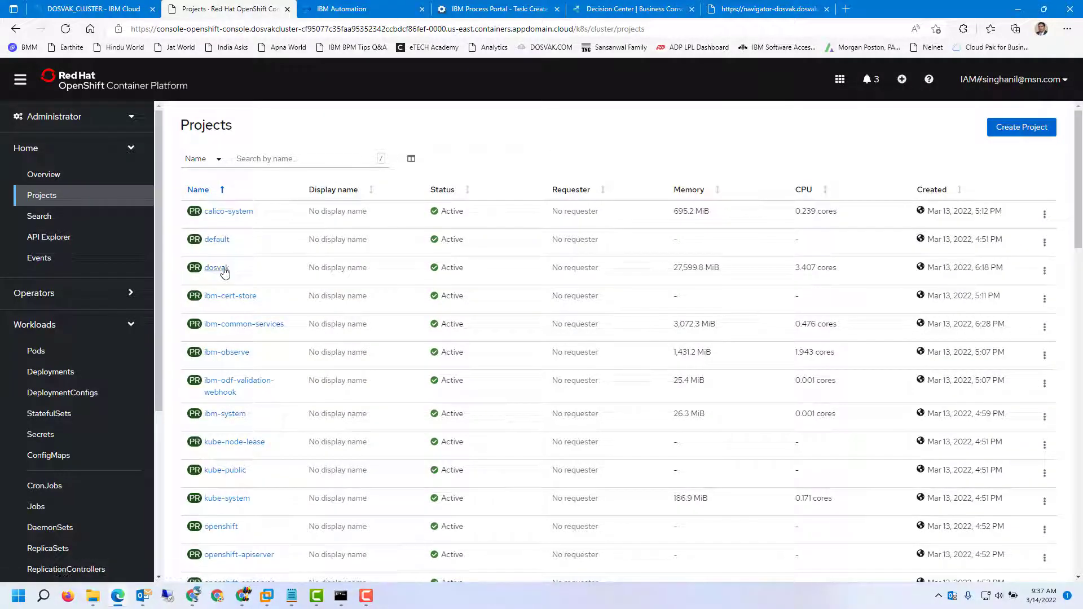
{"action": "left_click", "coordinate": [222, 269]}
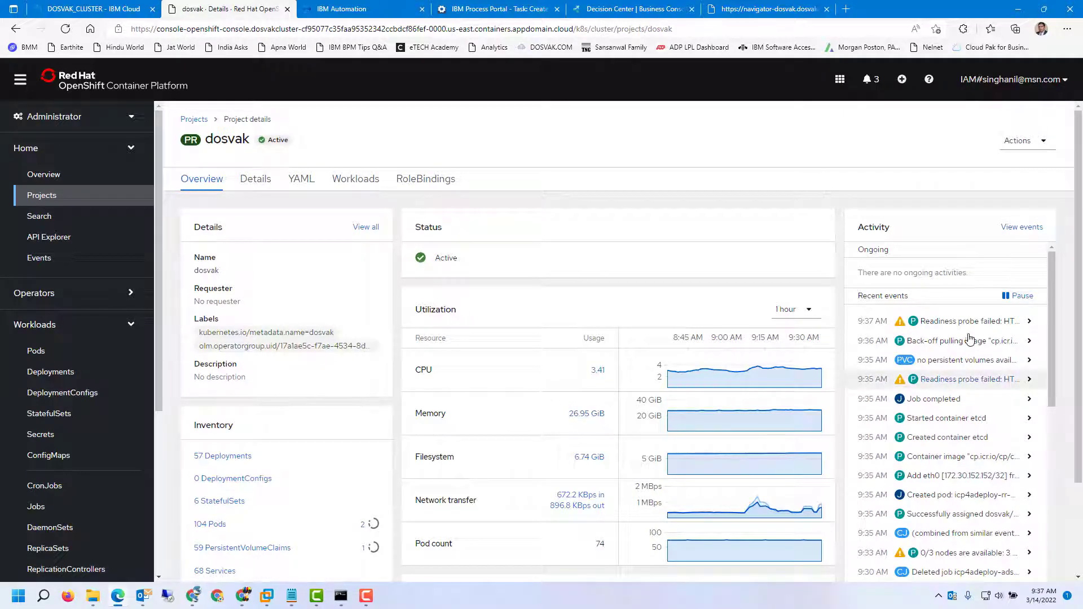
{"action": "scroll", "coordinate": [1081, 356], "scroll_direction": "down", "scroll_amount": 1}
{"action": "scroll", "coordinate": [1081, 355], "scroll_direction": "down", "scroll_amount": 1}
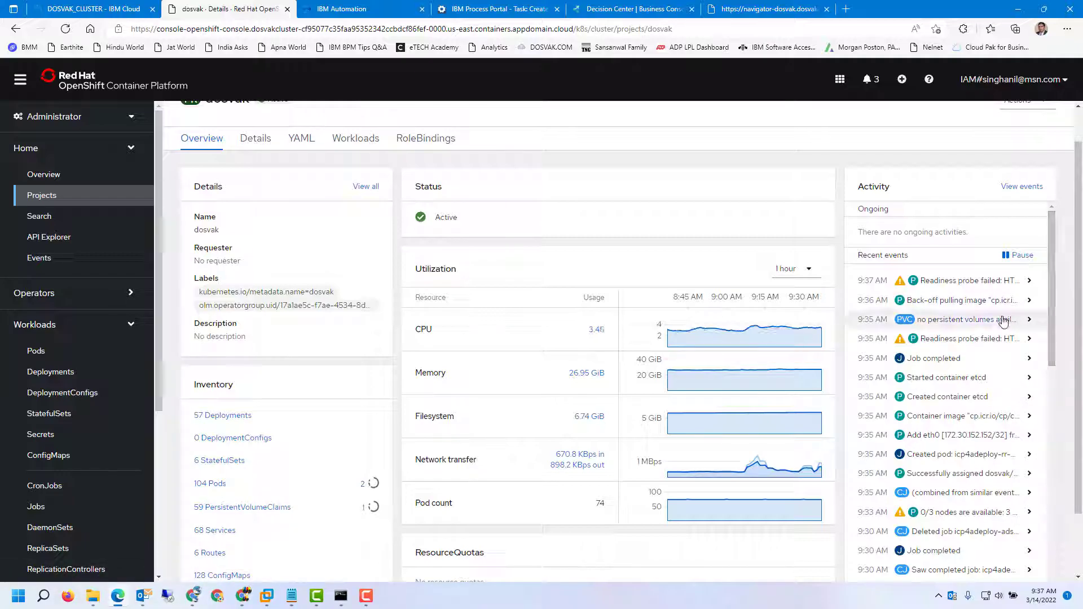
{"action": "left_click_drag", "start_coordinate": [1051, 355], "coordinate": [1056, 329]}
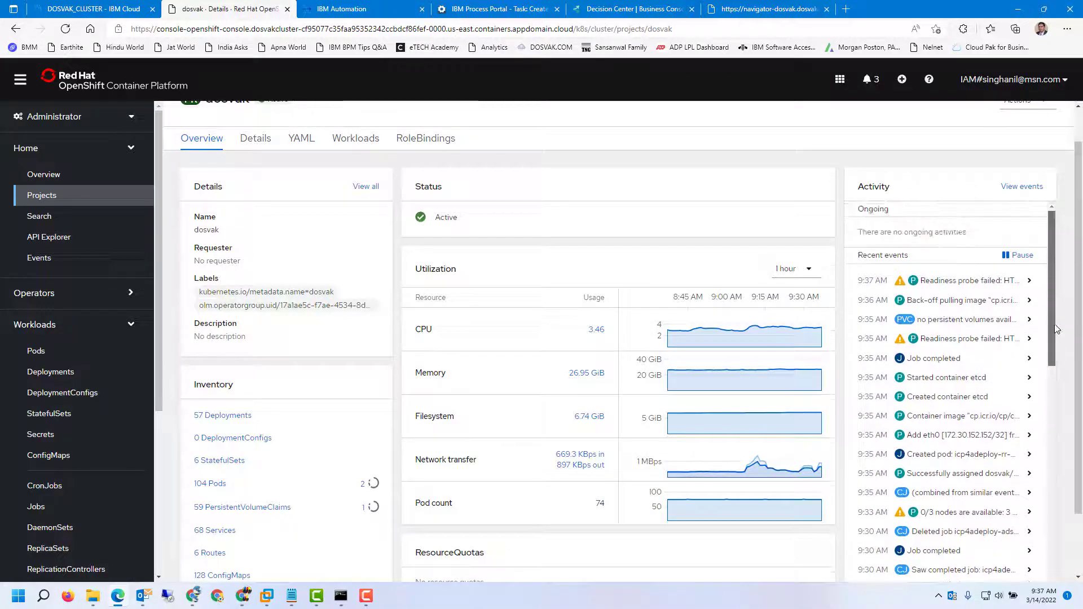